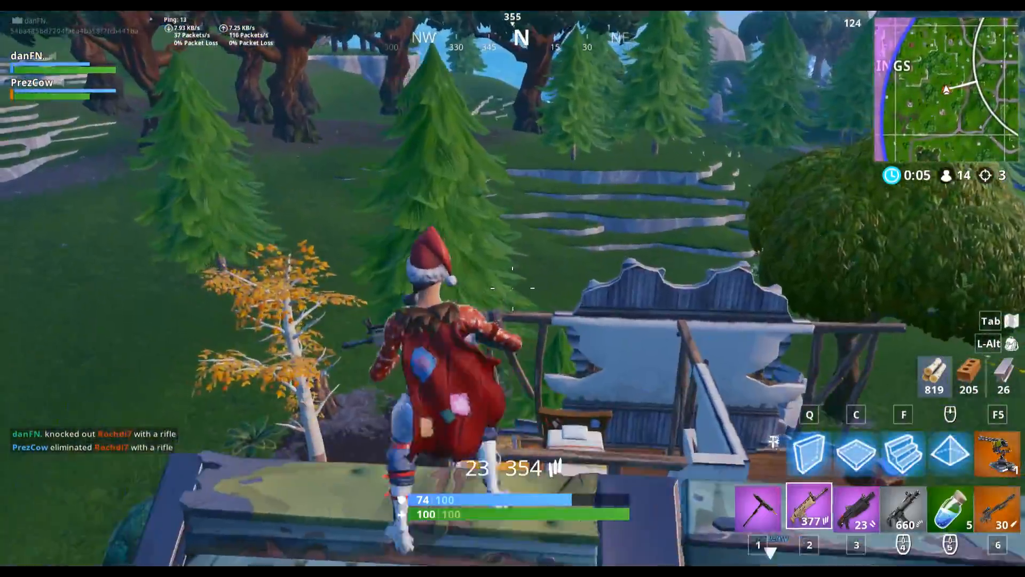
key("c")
left_click(513, 289)
left_click(512, 288)
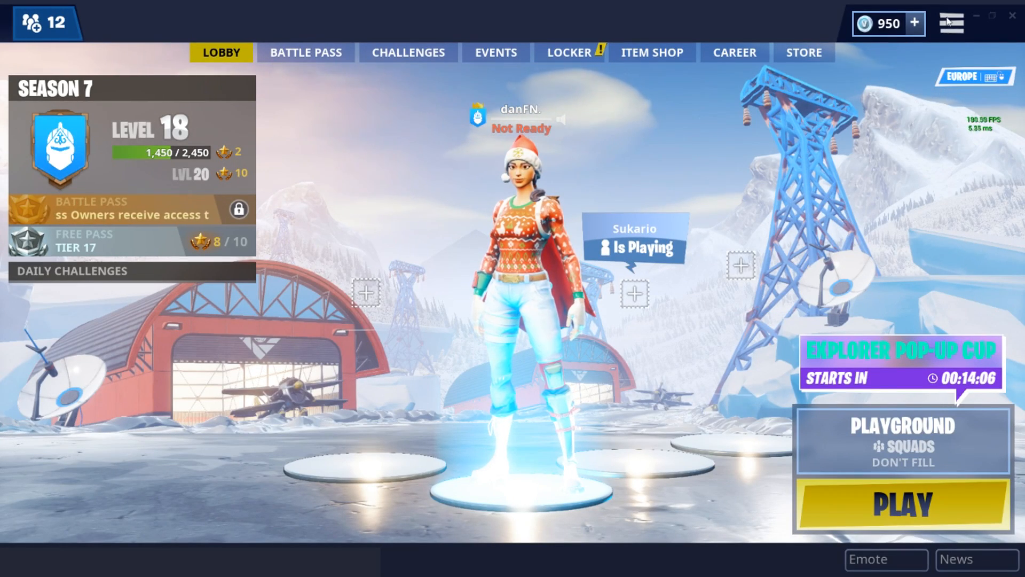
Open the video settings and set anti-aliasing to off, textures to low and view distance to near.
key("Escape")
left_click(951, 67)
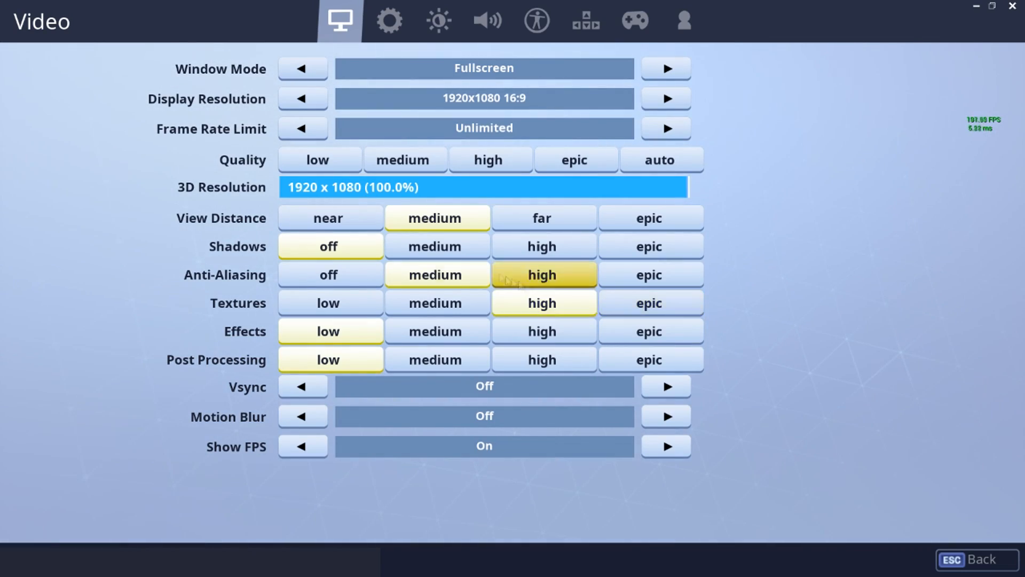
left_click(343, 273)
left_click(353, 310)
left_click(347, 222)
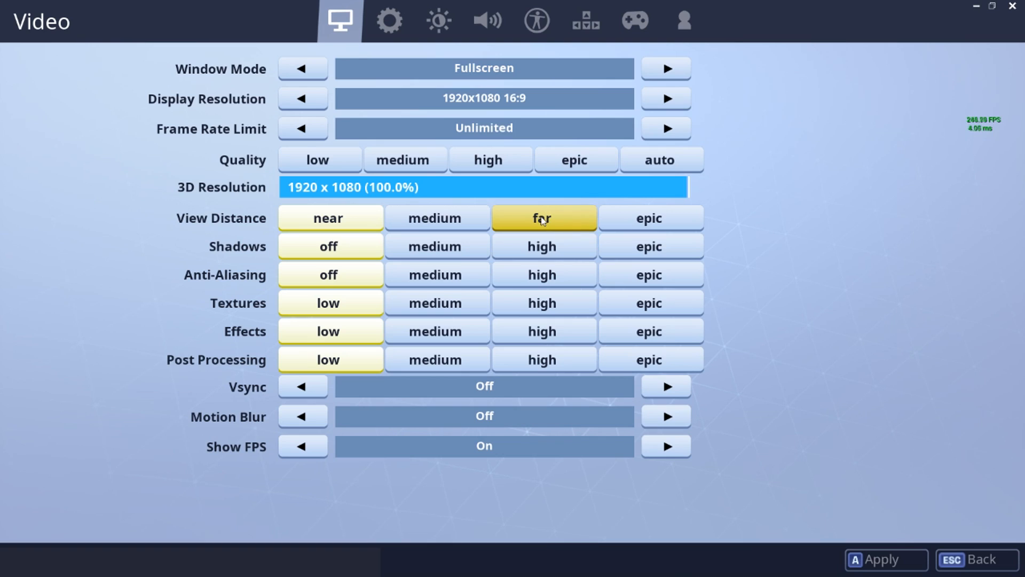
mouse_move(542, 220)
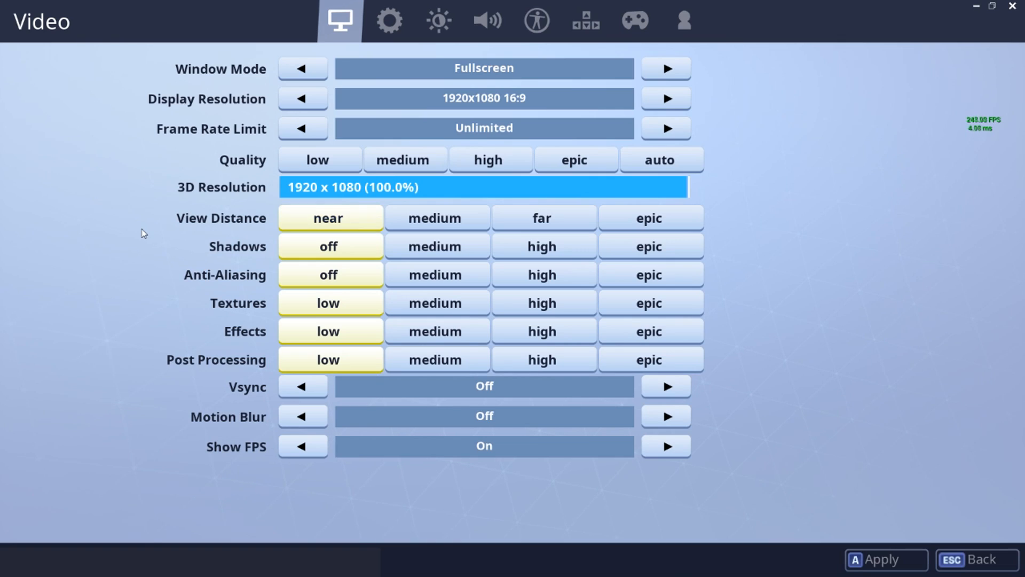
mouse_move(143, 234)
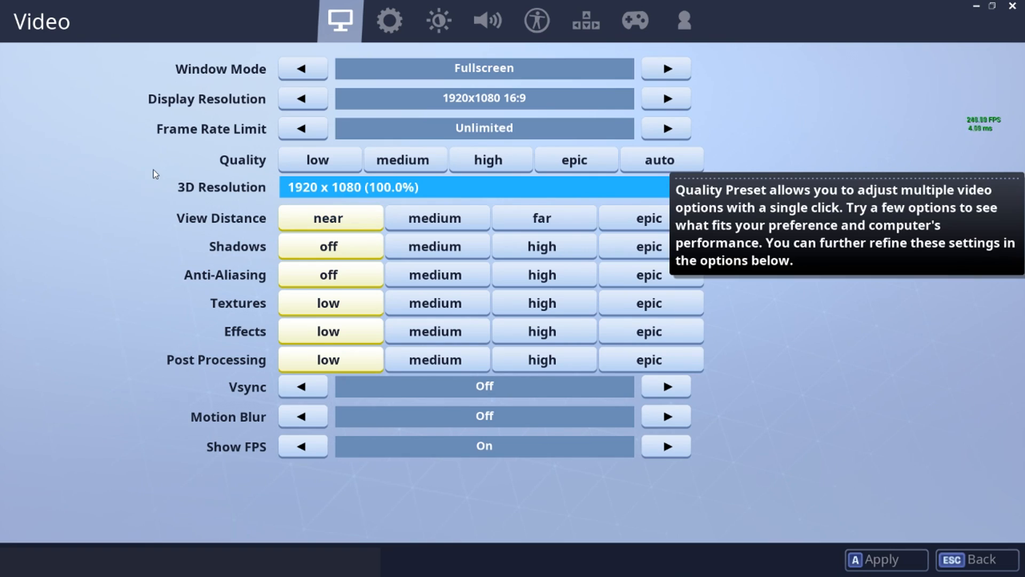
Switch the window mode to WindowedFullscreen and back to Fullscreen.
left_click(668, 68)
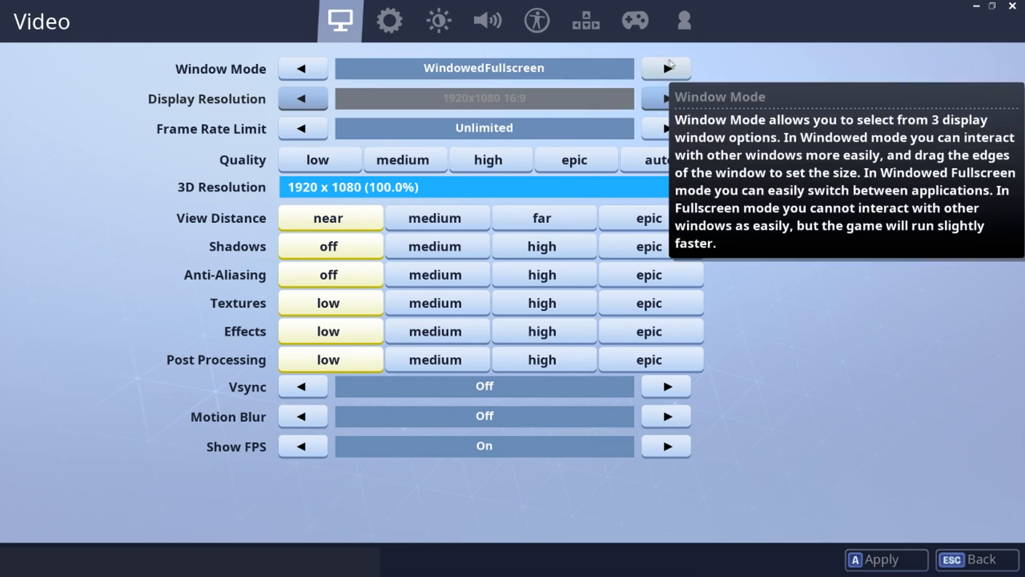
left_click(303, 69)
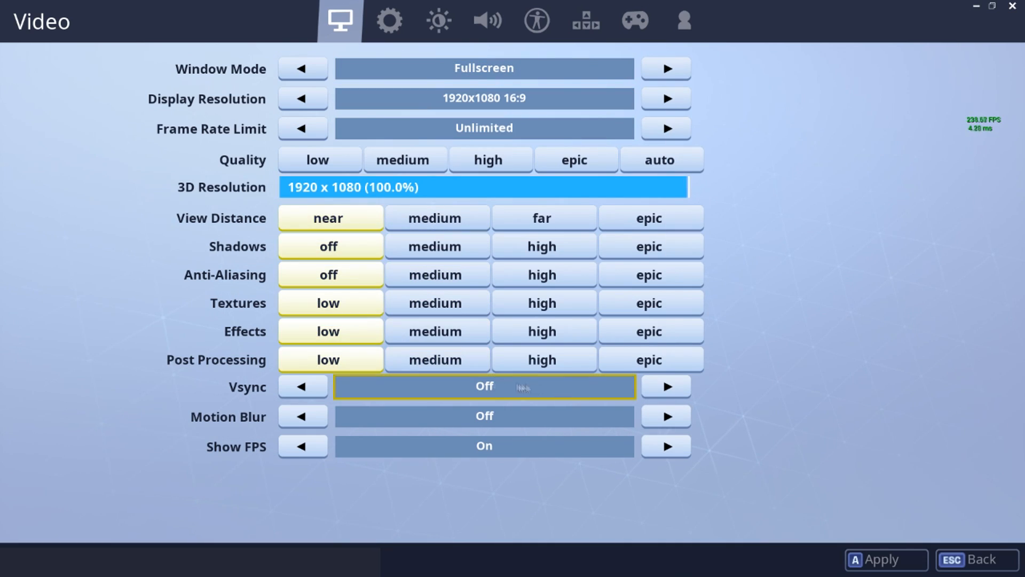
mouse_move(531, 385)
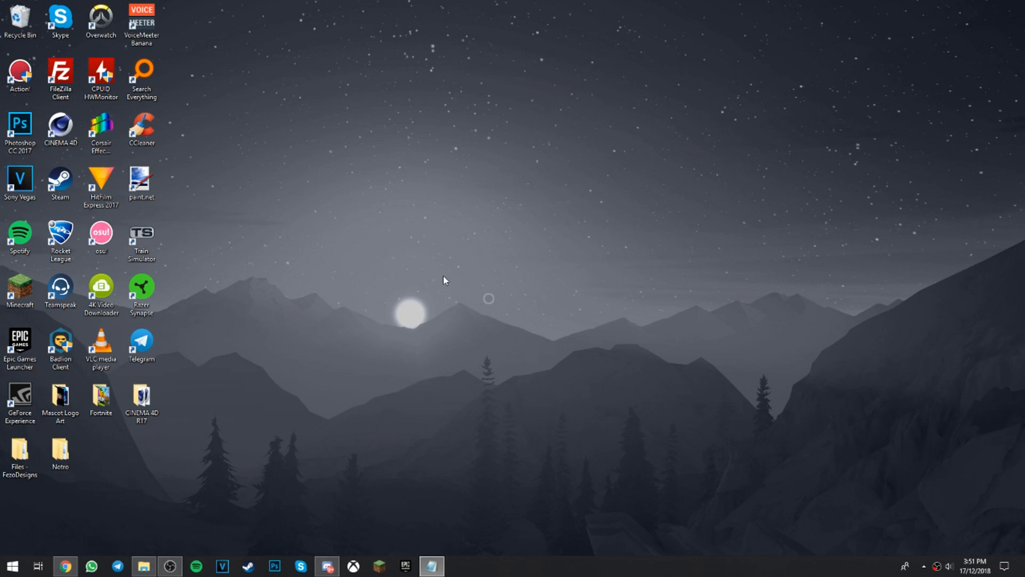
Run %appdata% from the Windows desktop and go to the Local folder inside AppData.
key("super+r")
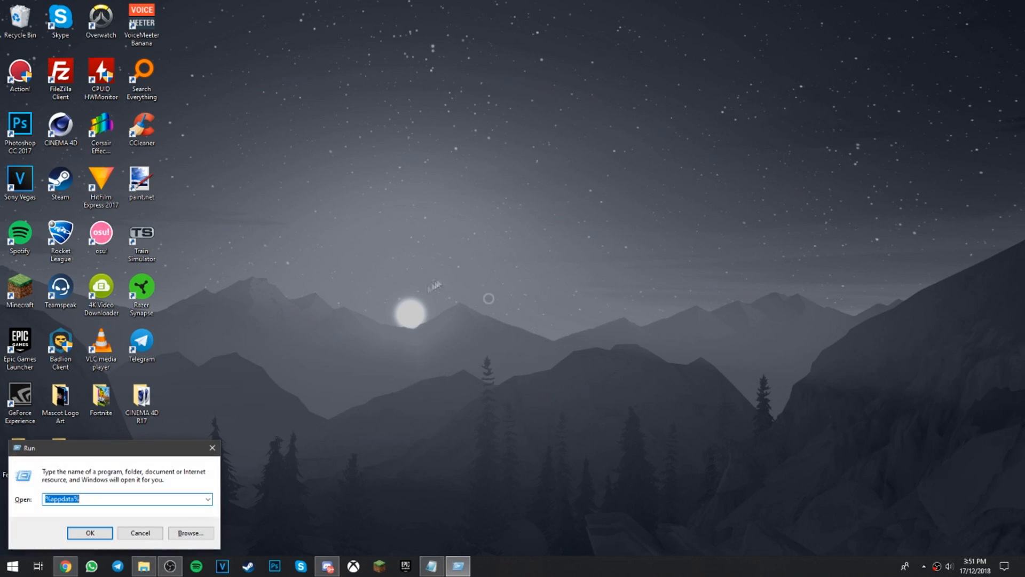
left_click(71, 497)
left_click(88, 532)
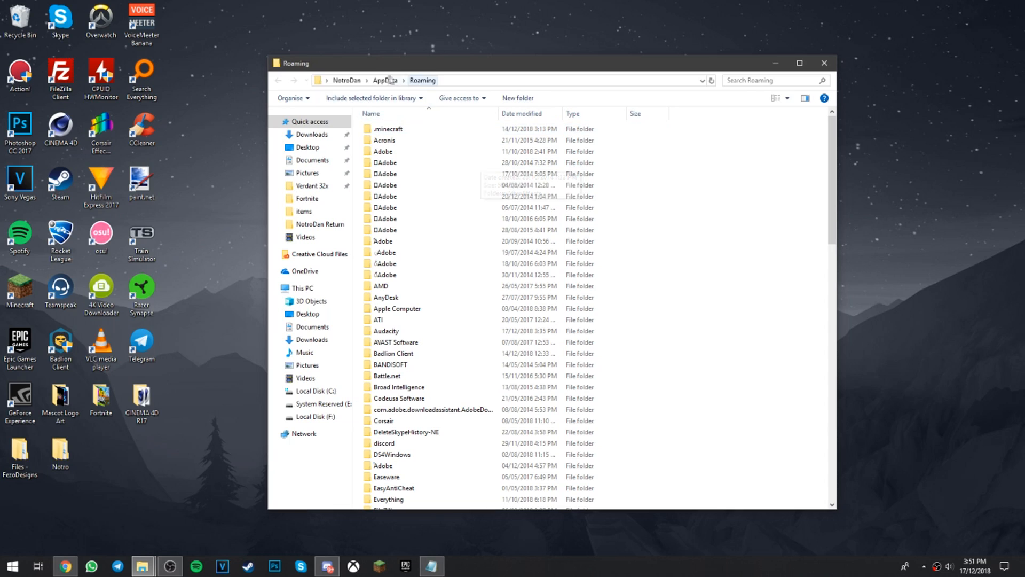
left_click(391, 80)
double_click(383, 130)
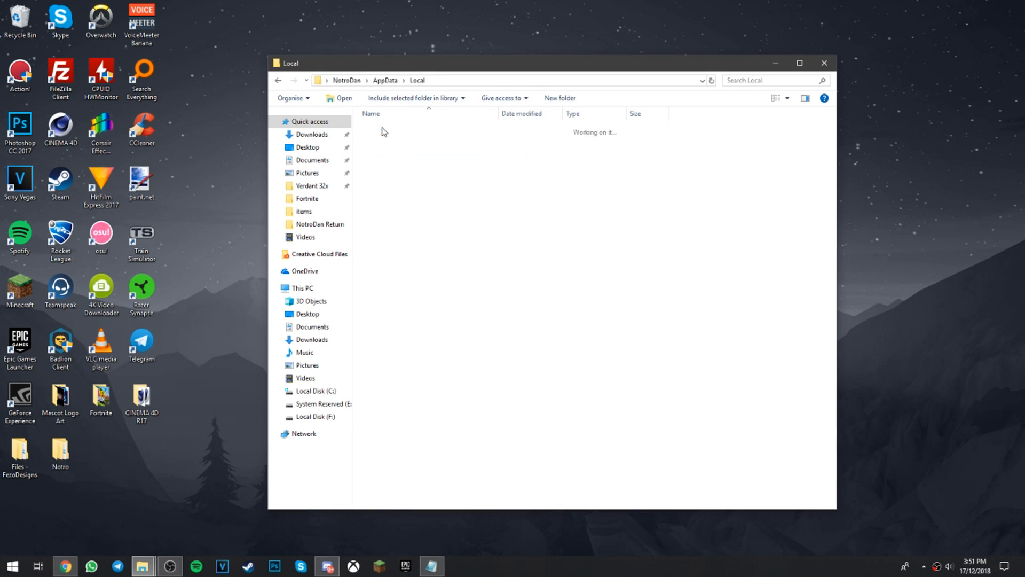
Browse to FortniteGame\Saved\Config\WindowsClient and open the GameUserSettings configuration file.
scroll(409, 315, "down", 10)
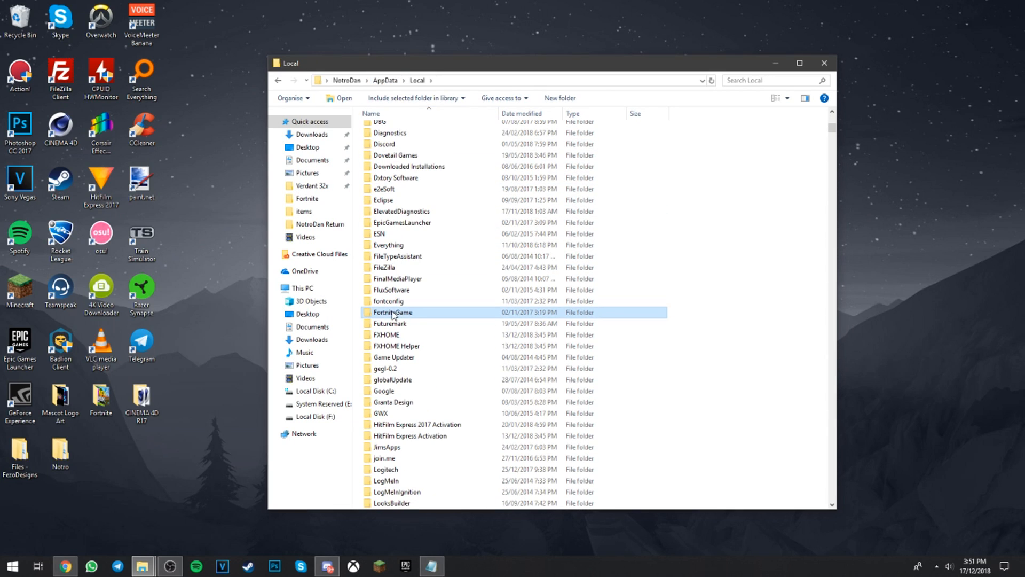
double_click(393, 313)
double_click(391, 131)
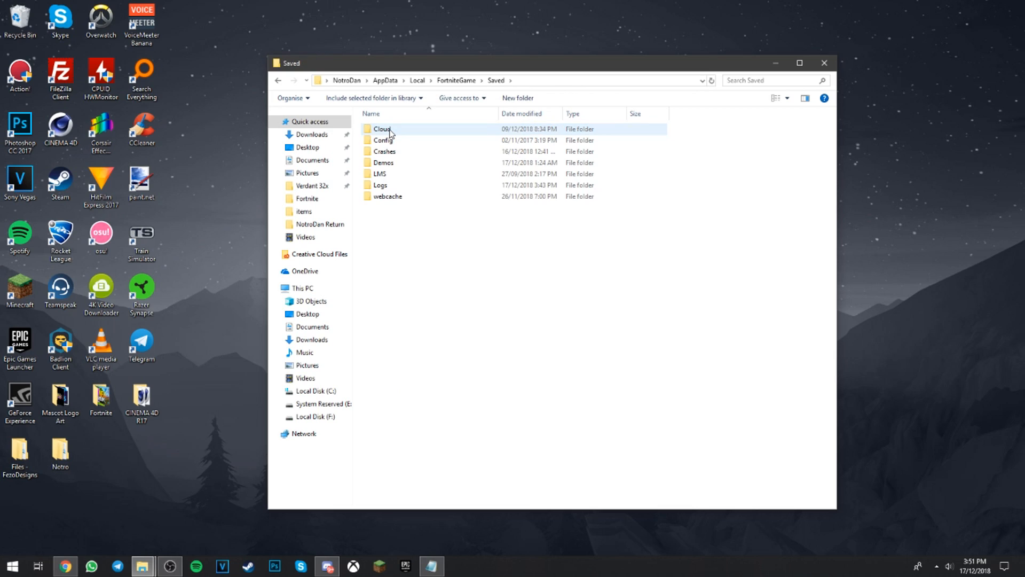
double_click(388, 141)
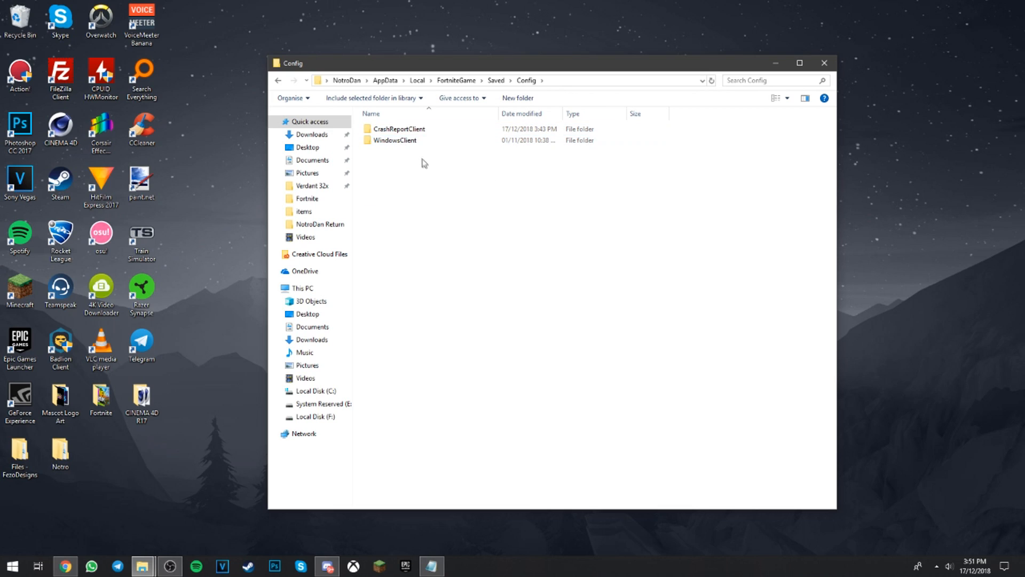
double_click(406, 143)
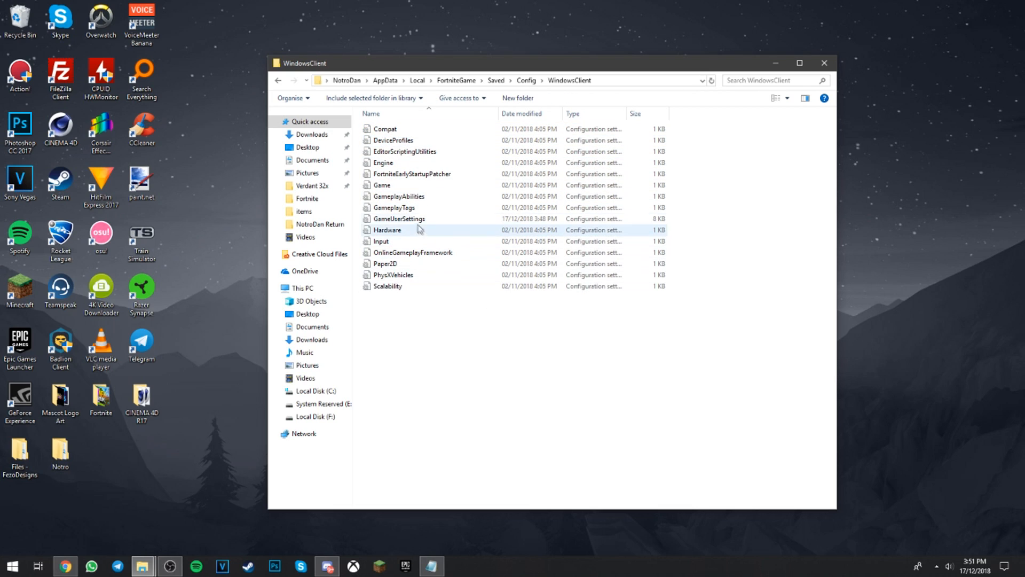
double_click(390, 220)
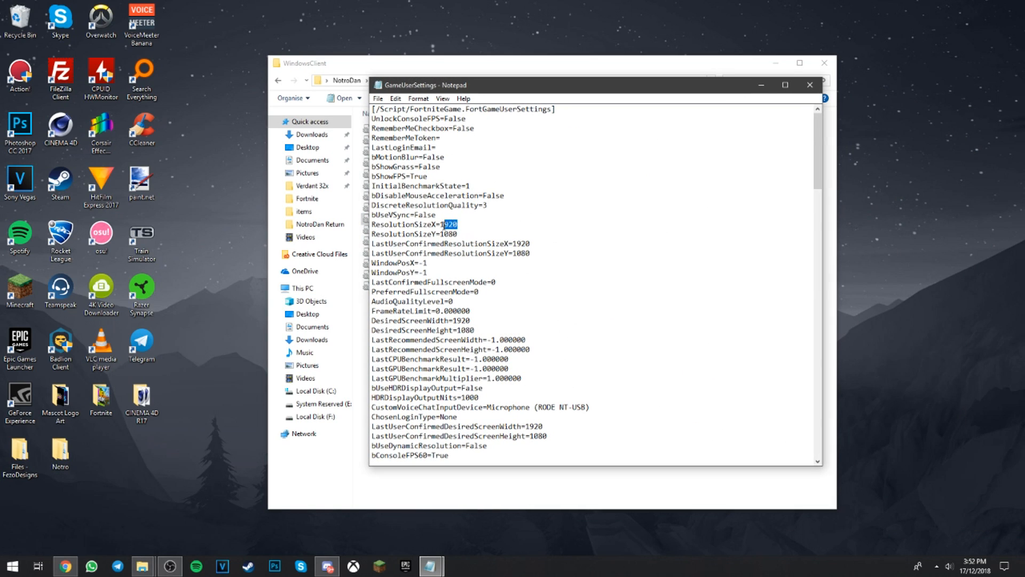
Edit the ResolutionSize and LastUserConfirmedResolutionSize values in GameUserSettings and save the file.
left_click_drag(467, 236, 444, 235)
left_click_drag(534, 244, 515, 252)
left_click_drag(463, 223, 449, 225)
left_click_drag(537, 244, 514, 244)
type("1")
left_click(377, 98)
left_click(384, 132)
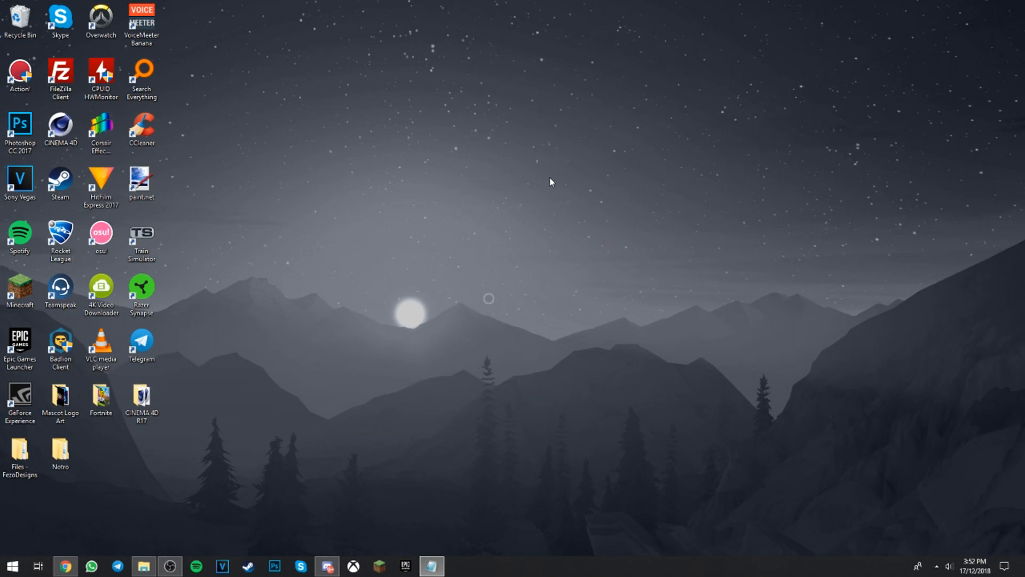
In the NVIDIA Control Panel, set up a custom resolution of 1600 × 1080 at 144 Hz for the VG248 display.
right_click(460, 125)
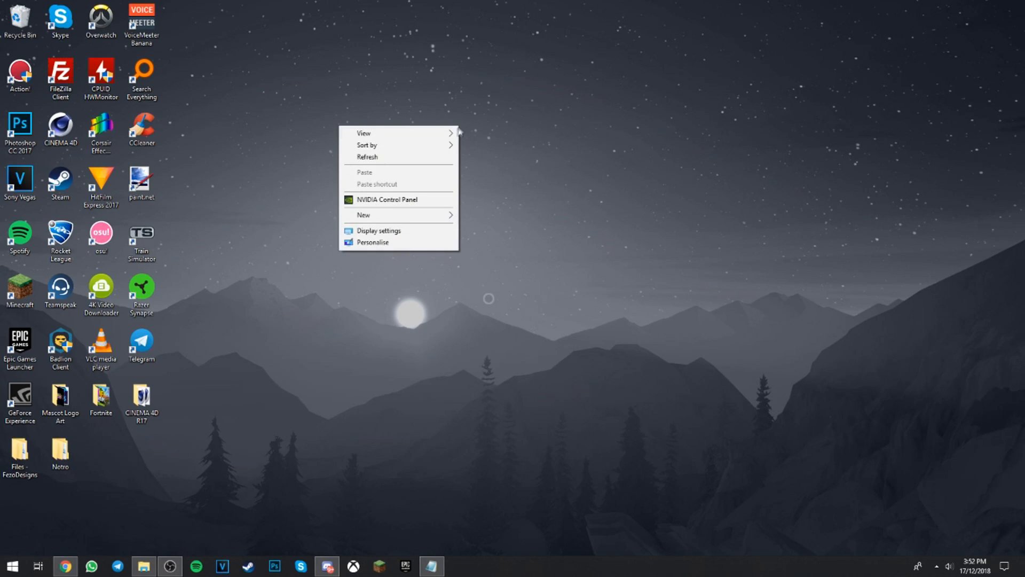
left_click(391, 200)
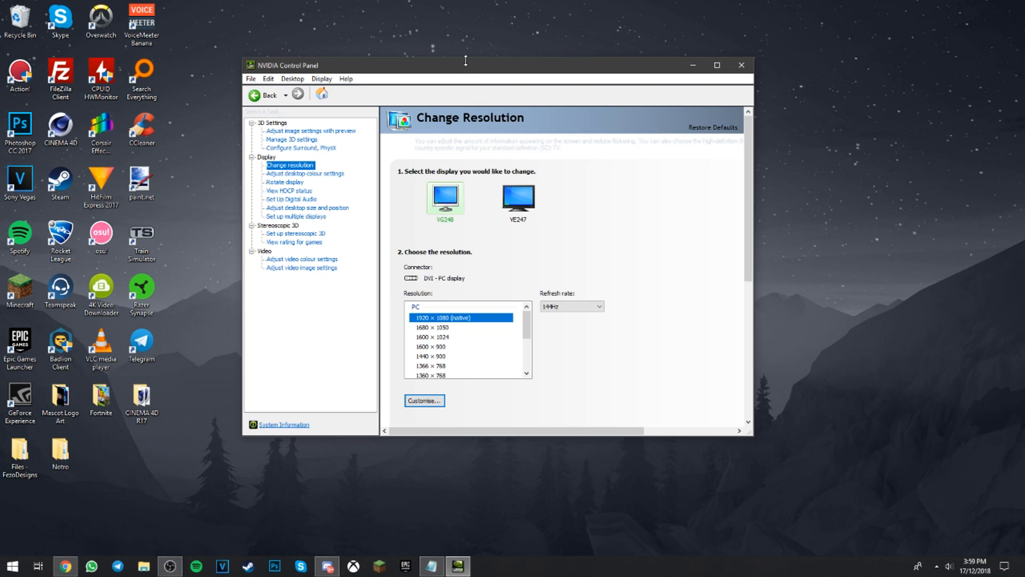
left_click_drag(465, 61, 500, 73)
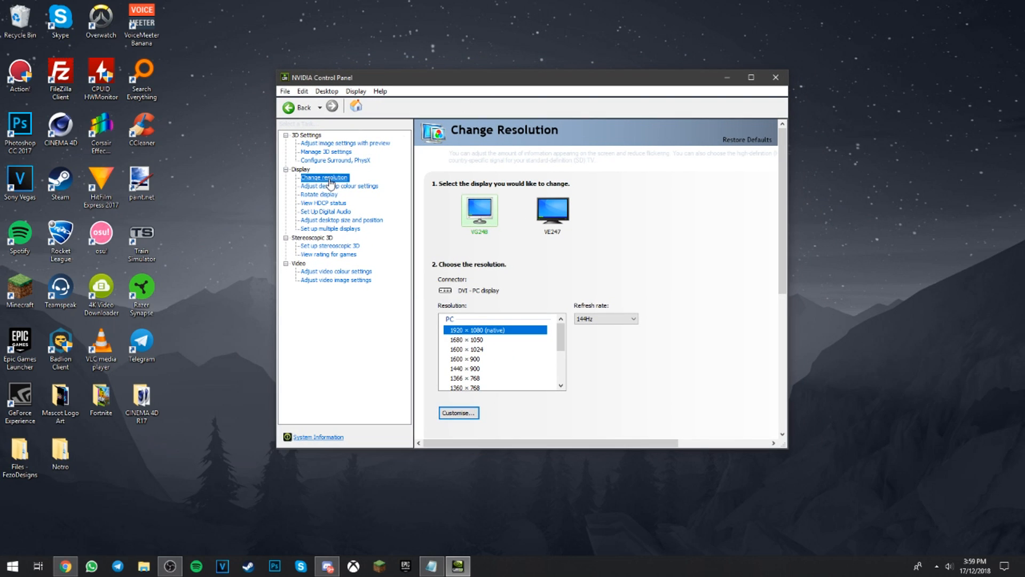
left_click(461, 412)
left_click(467, 374)
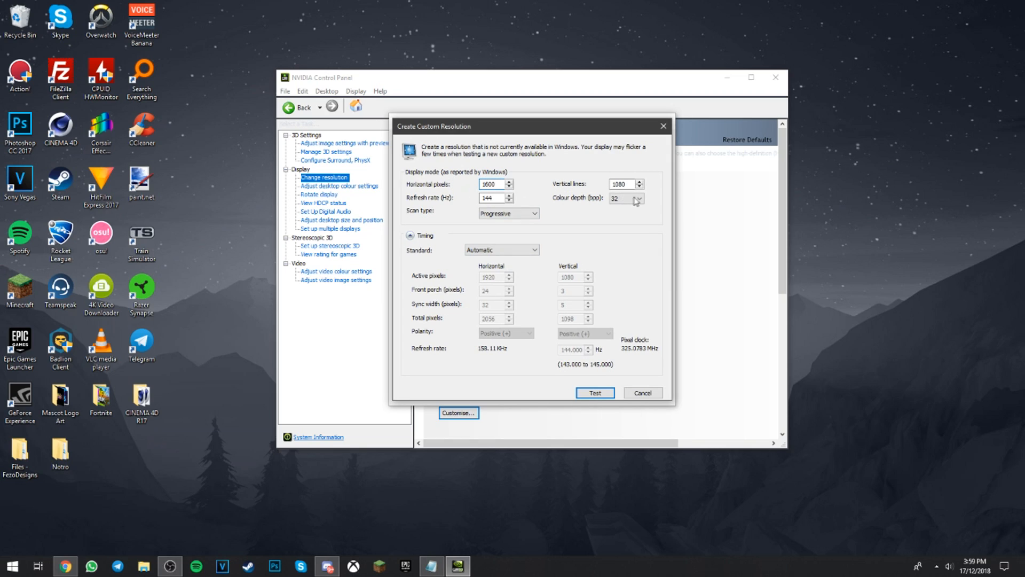
left_click_drag(499, 199, 476, 201)
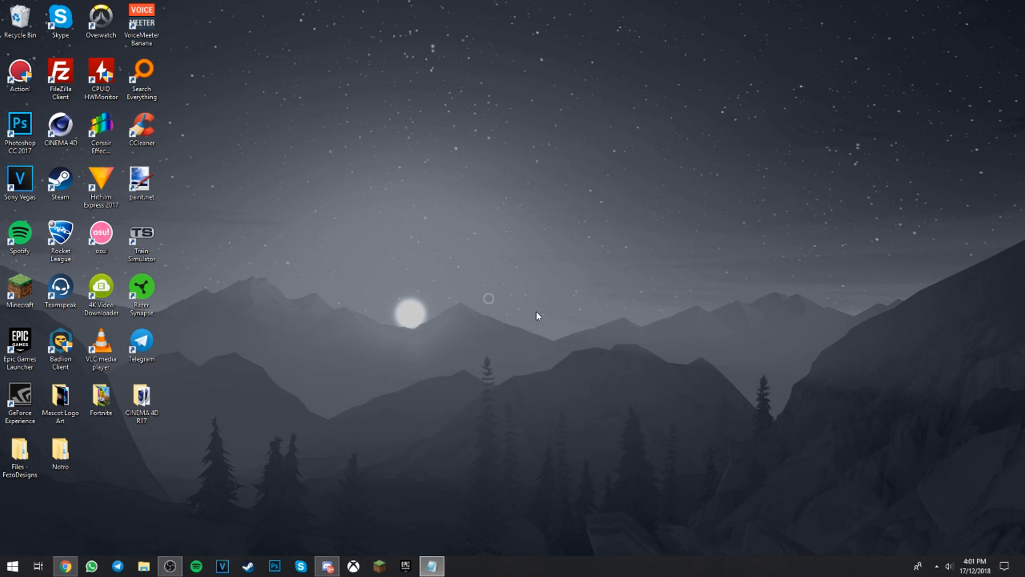
In the NVIDIA Control Panel's image settings with preview, set the preference emphasis to Performance and move it back to Quality.
right_click(428, 136)
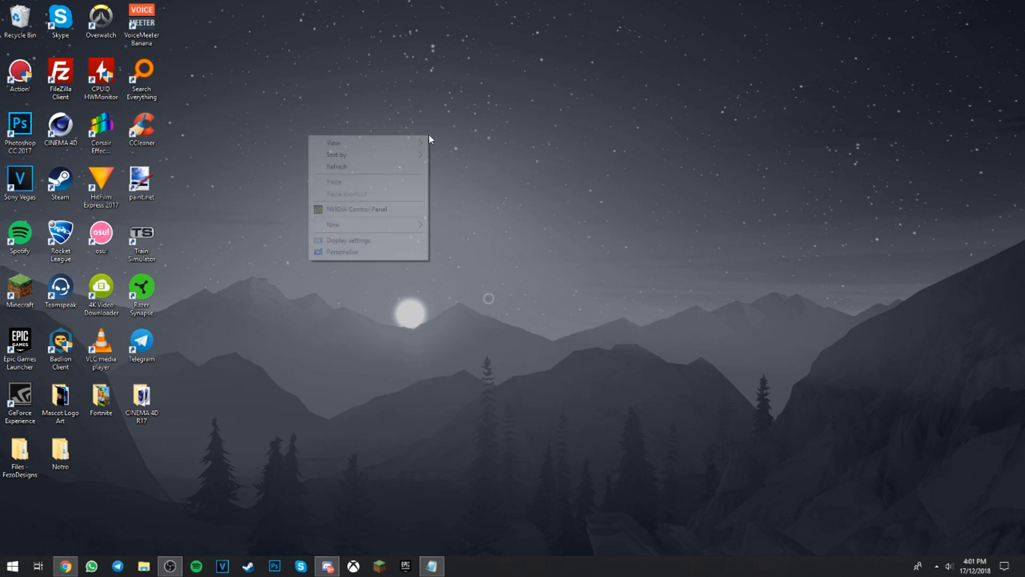
left_click(363, 210)
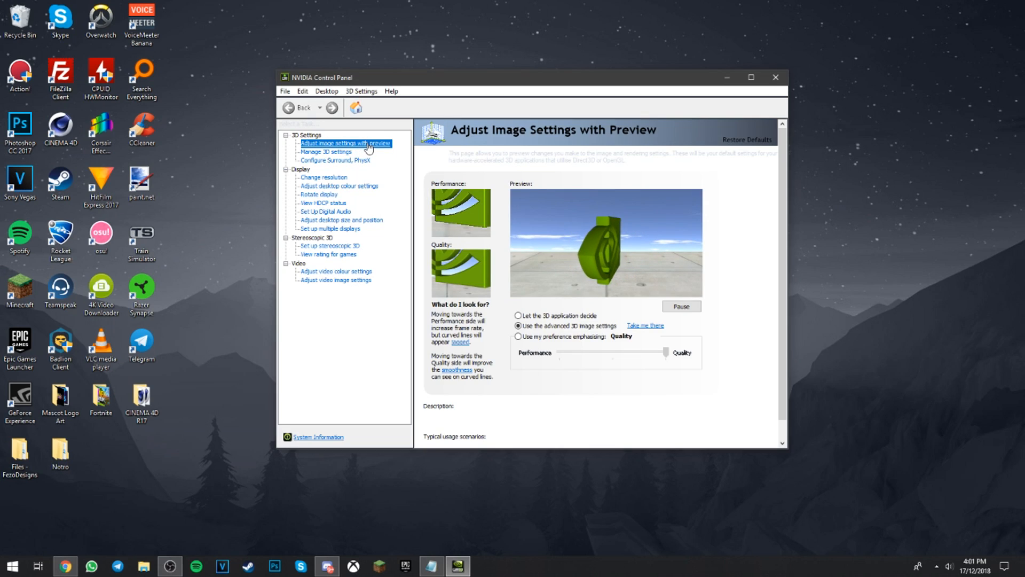
left_click(662, 353)
left_click_drag(662, 354, 559, 353)
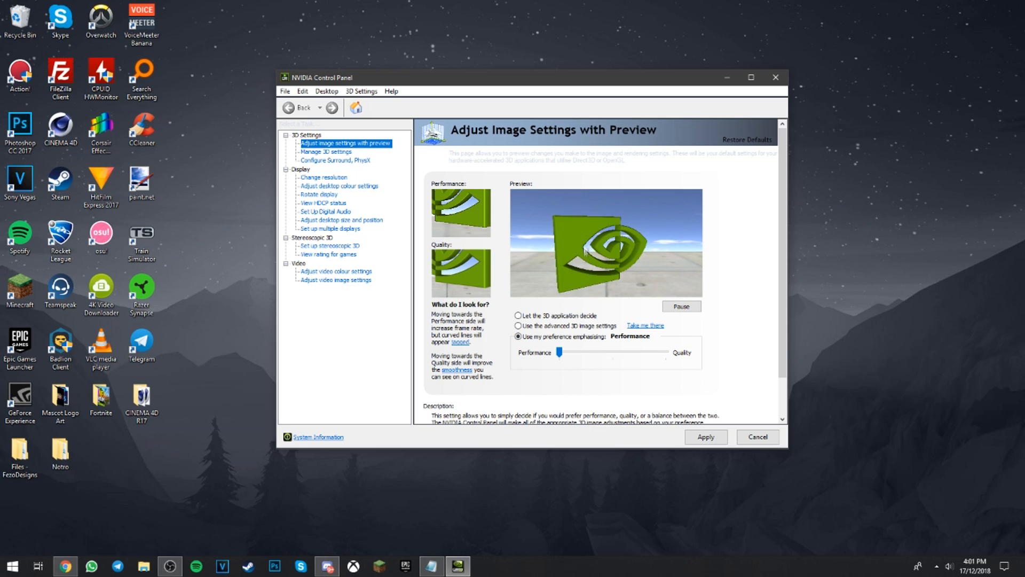
left_click_drag(560, 353, 685, 351)
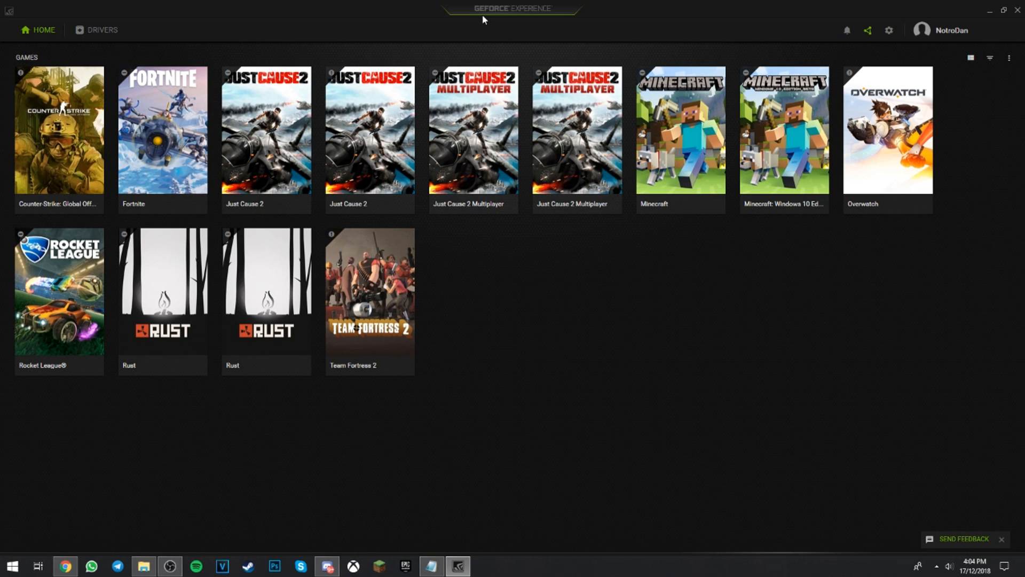
In GeForce Experience, optimise Fortnite and shift its custom optimisation slider fully to Performance.
left_click(153, 142)
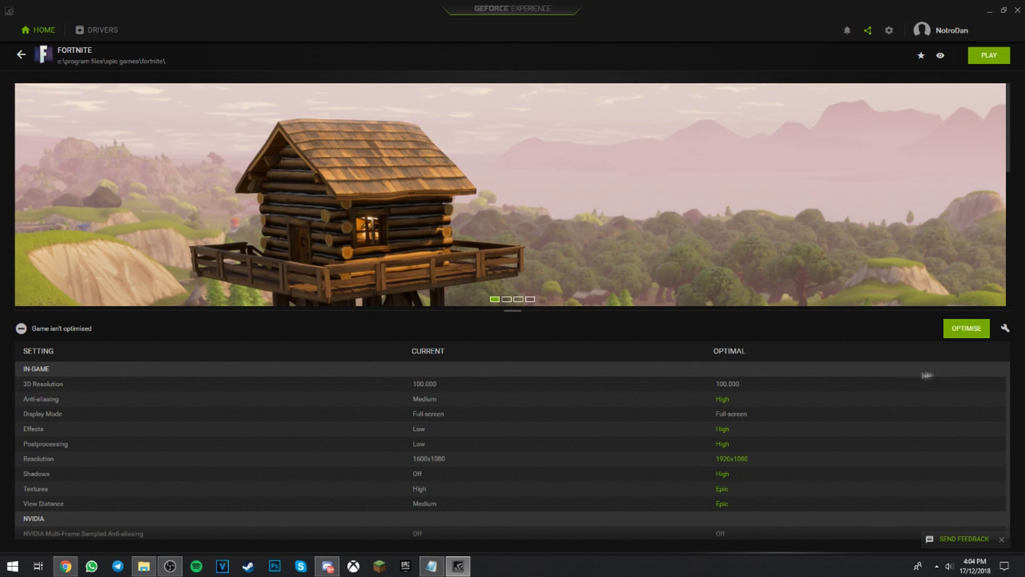
left_click(958, 329)
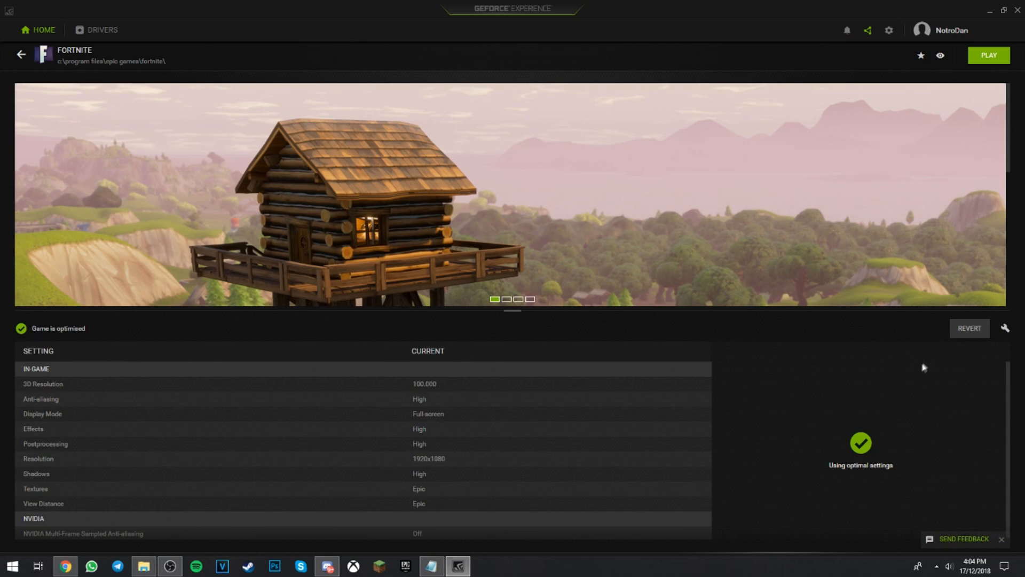
left_click(1005, 329)
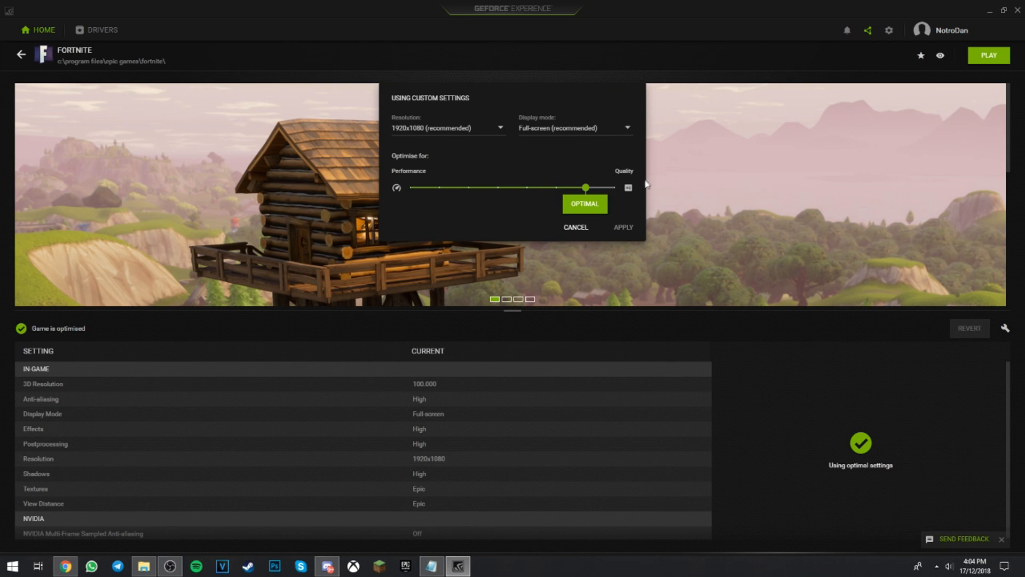
left_click_drag(584, 194, 406, 188)
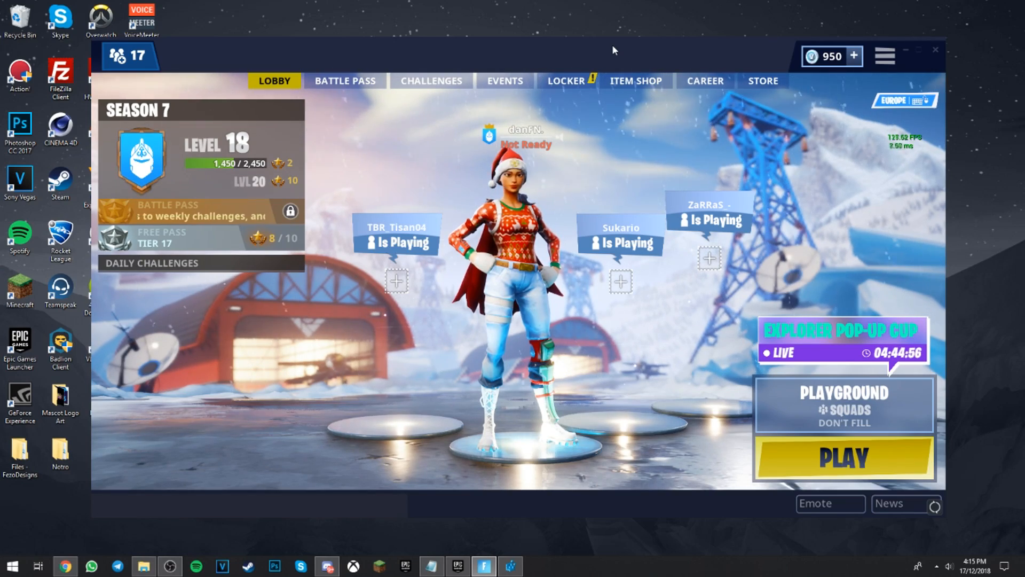
mouse_move(613, 50)
left_mouse_down()
mouse_move(579, 53)
mouse_move(619, 44)
left_mouse_up()
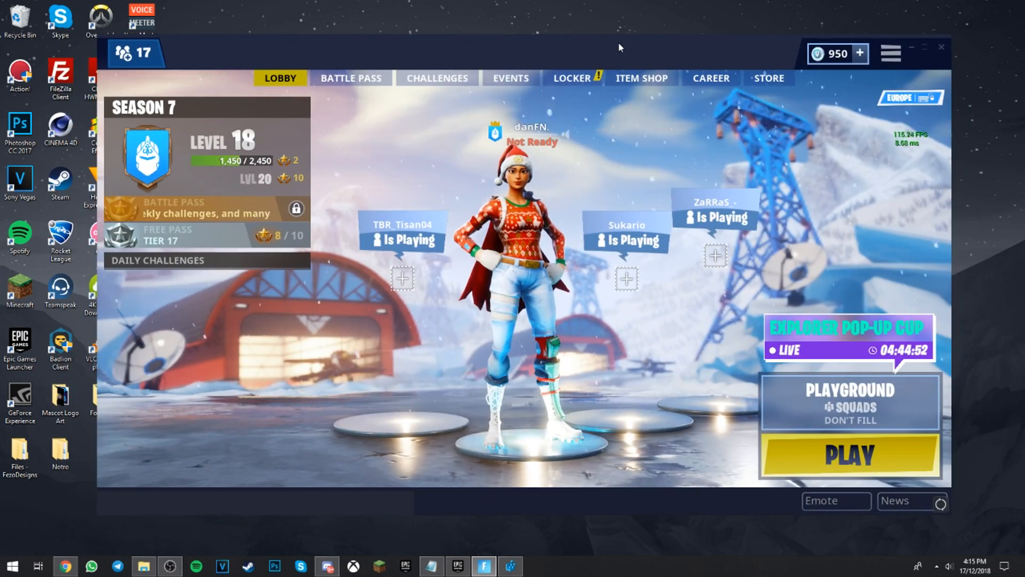
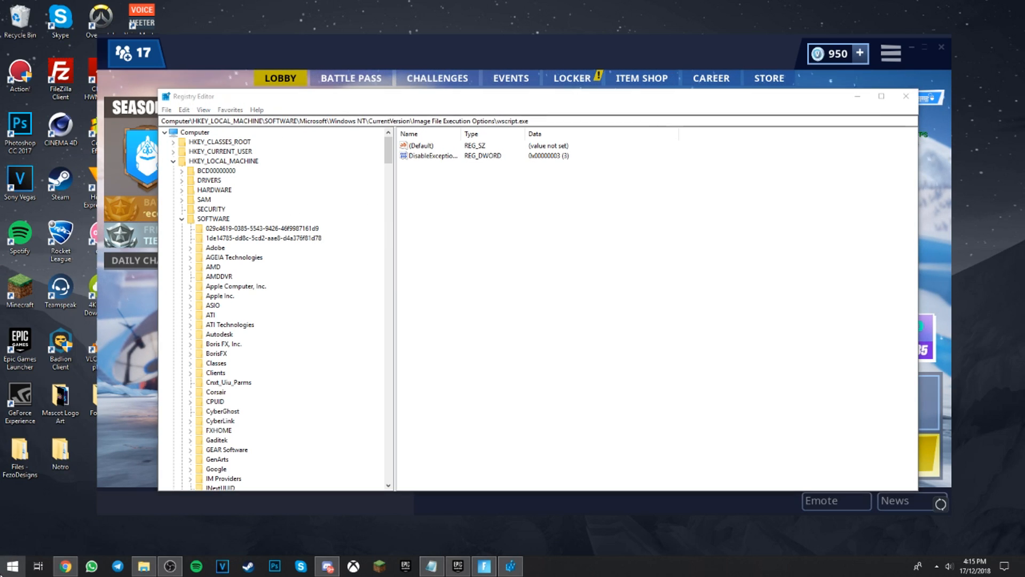
Open the Registry Editor and select the key HKEY_LOCAL_MACHINE\SOFTWARE\Microsoft\Windows NT\CurrentVersion\Image File Execution Options.
type("regedit")
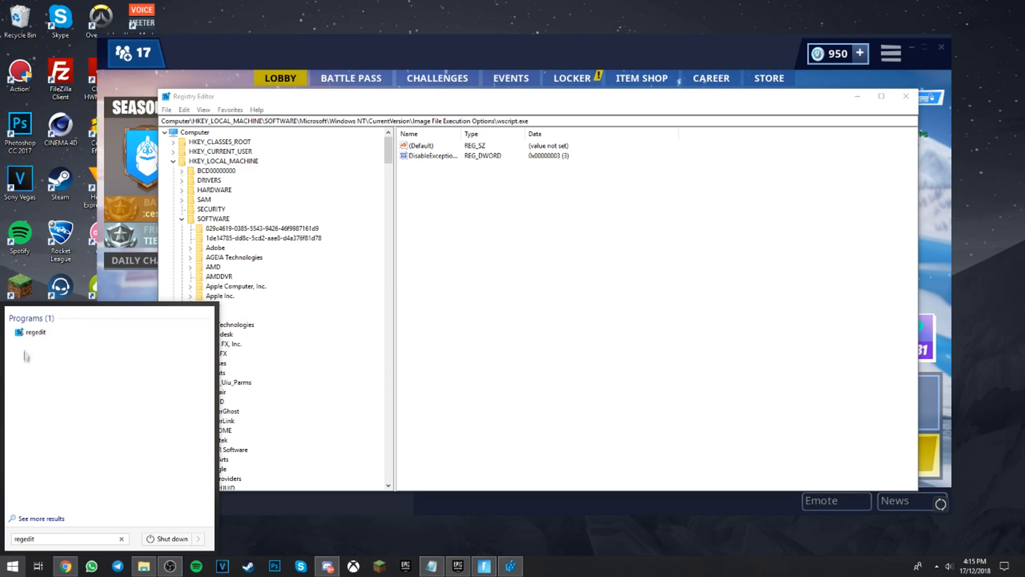
left_click(28, 332)
left_click(212, 156)
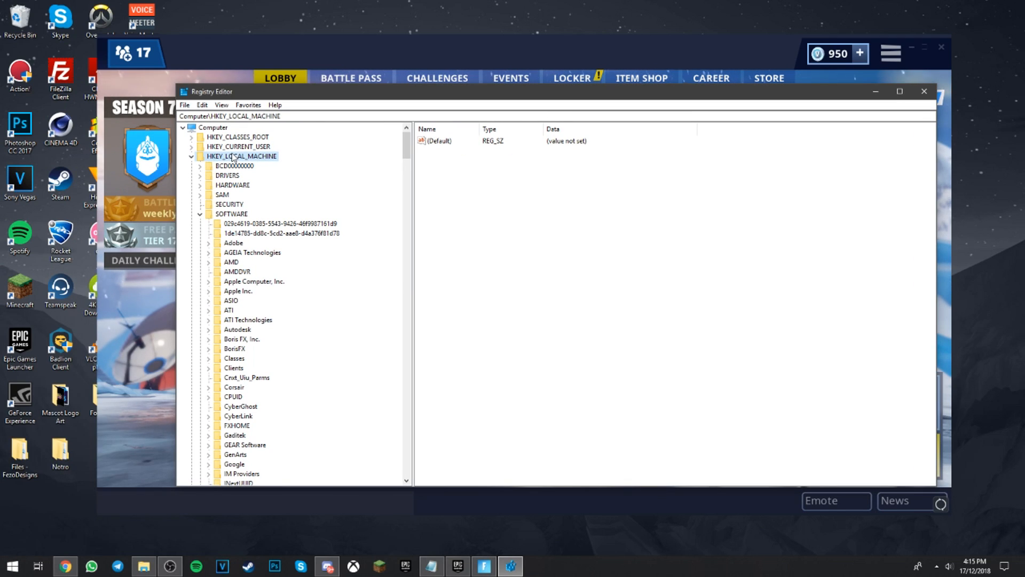
left_click(232, 213)
left_click_drag(407, 145, 401, 336)
left_click(243, 205)
left_click(250, 281)
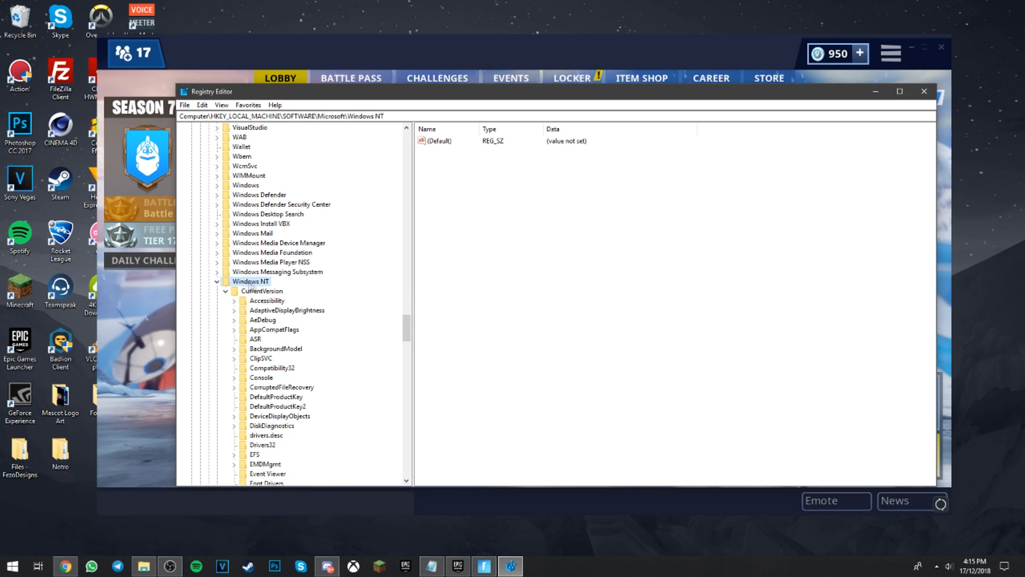
left_click_drag(405, 332, 404, 357)
left_click(281, 244)
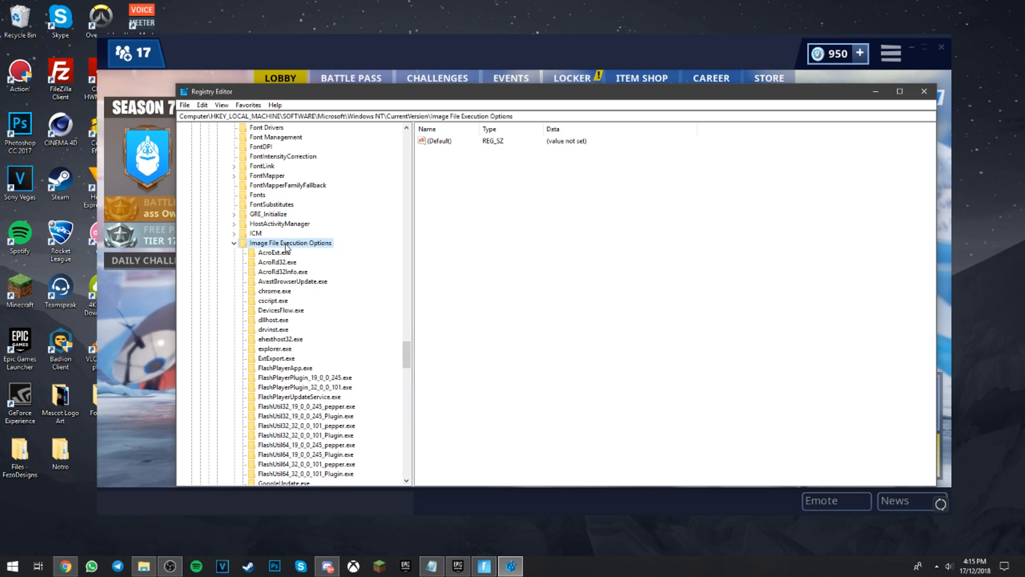
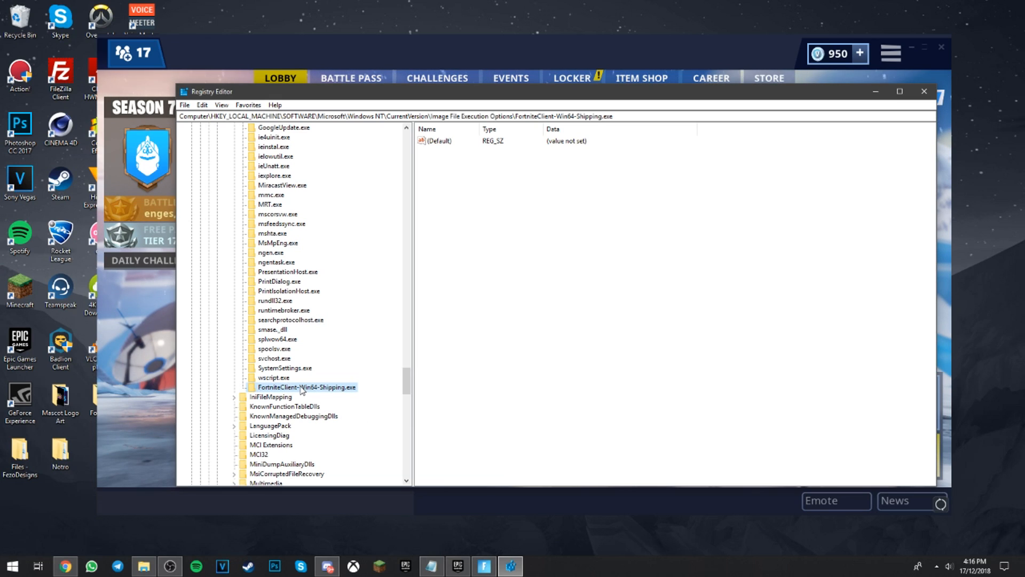
Create a subkey named PerfOptions under the FortniteClient-Win64-Shipping.exe registry key.
right_click(279, 389)
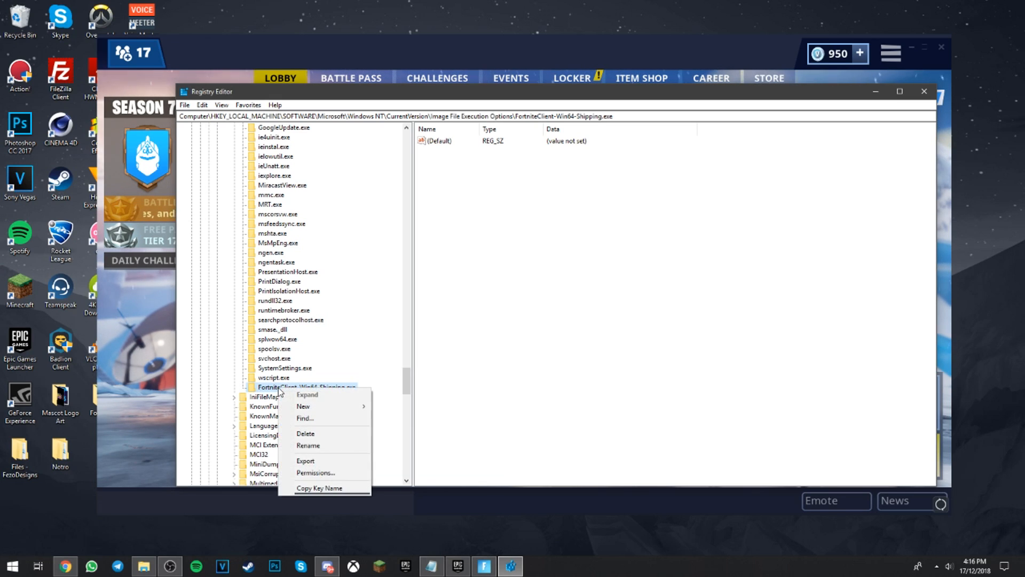
mouse_move(315, 407)
left_click(392, 406)
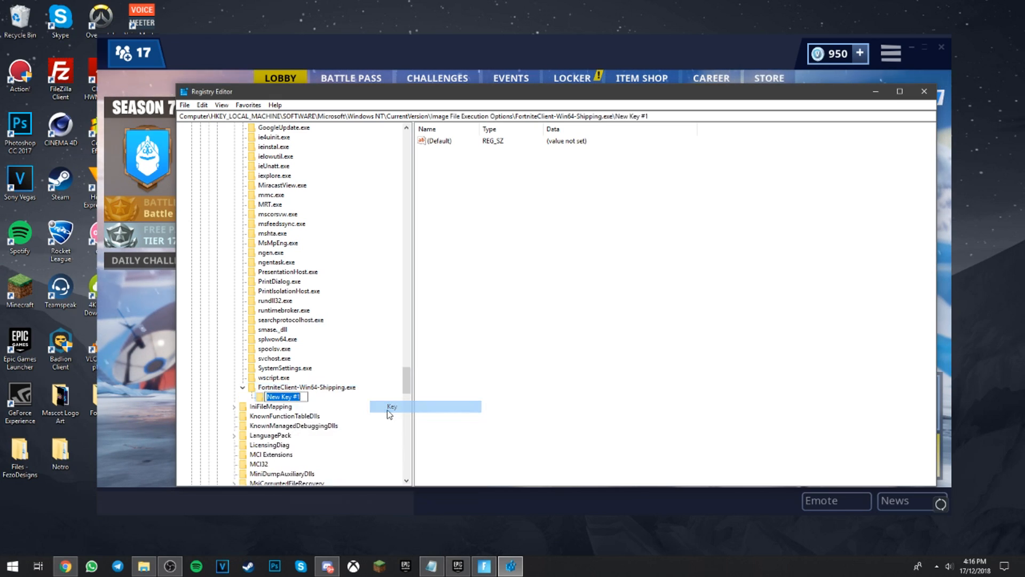
type("PerfOptions")
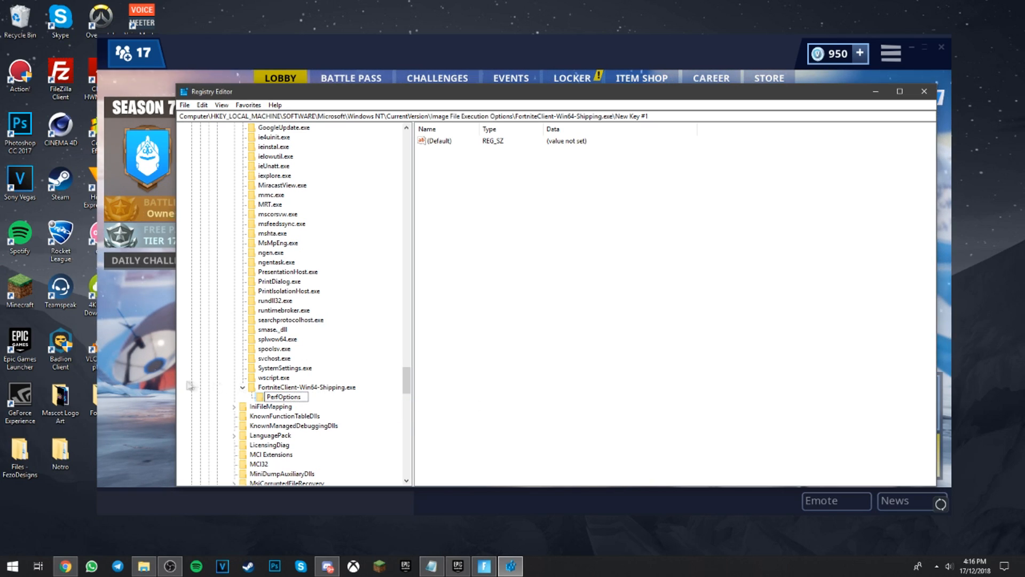
left_click(314, 400)
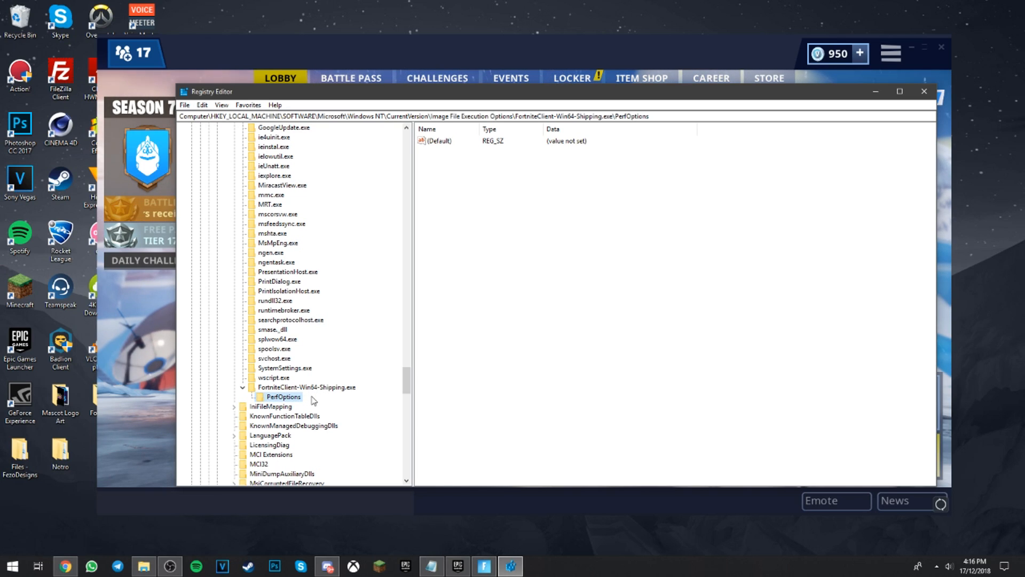
Add a DWORD (32-bit) value named CpuPriorityClass to the PerfOptions key.
right_click(283, 397)
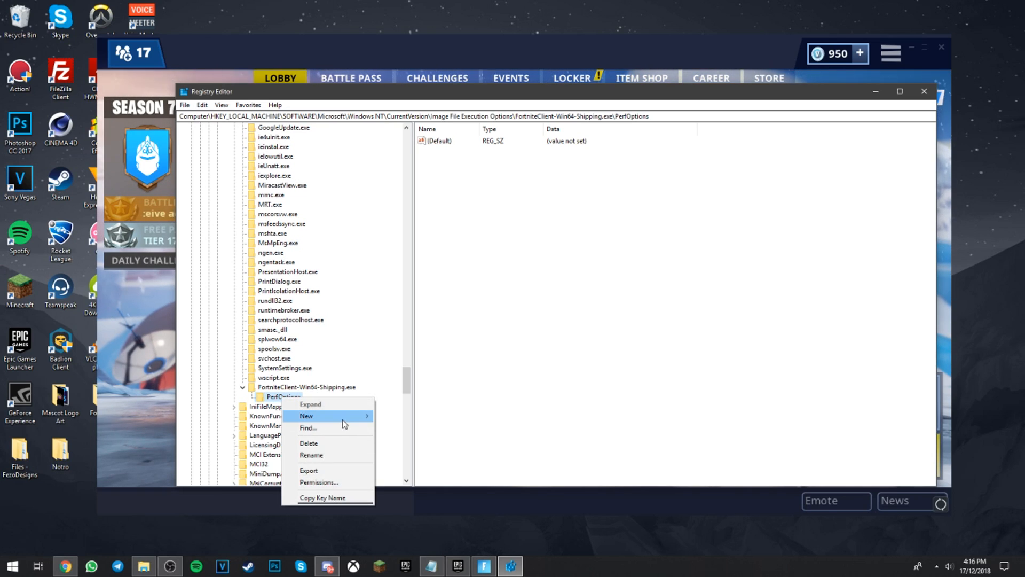
mouse_move(342, 421)
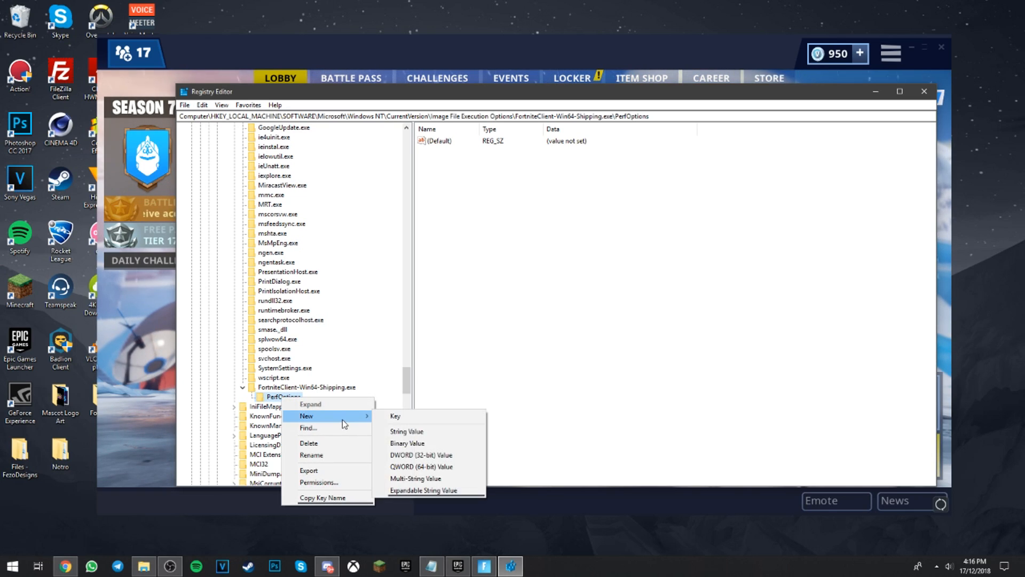
left_click(439, 458)
type("CpuPriori")
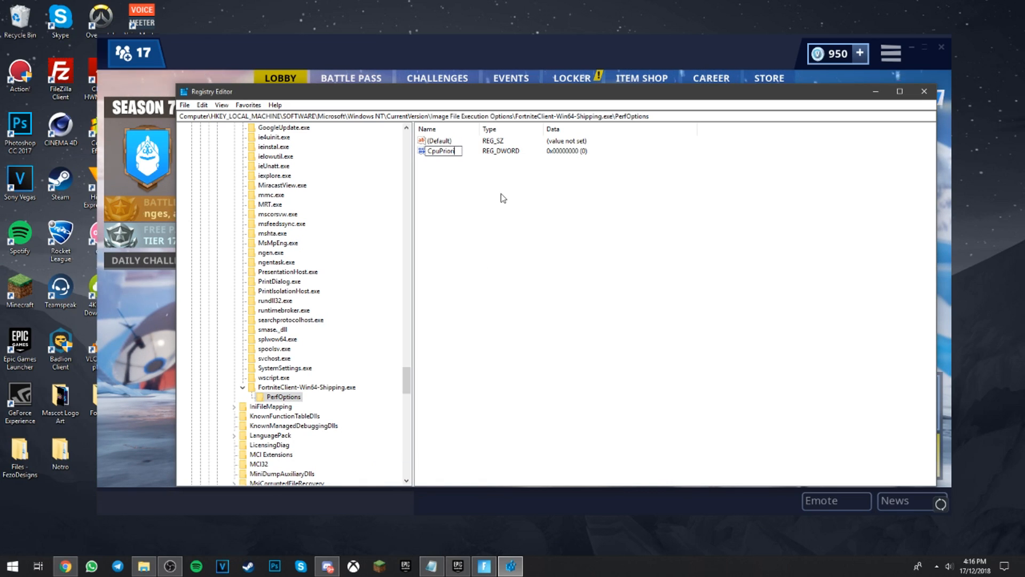
type("tyClass")
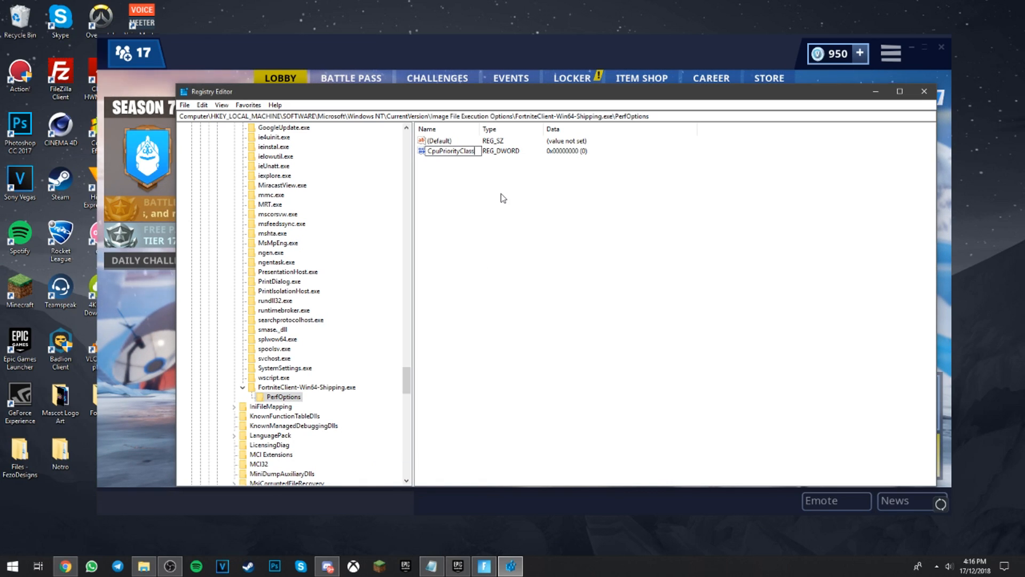
key("Return")
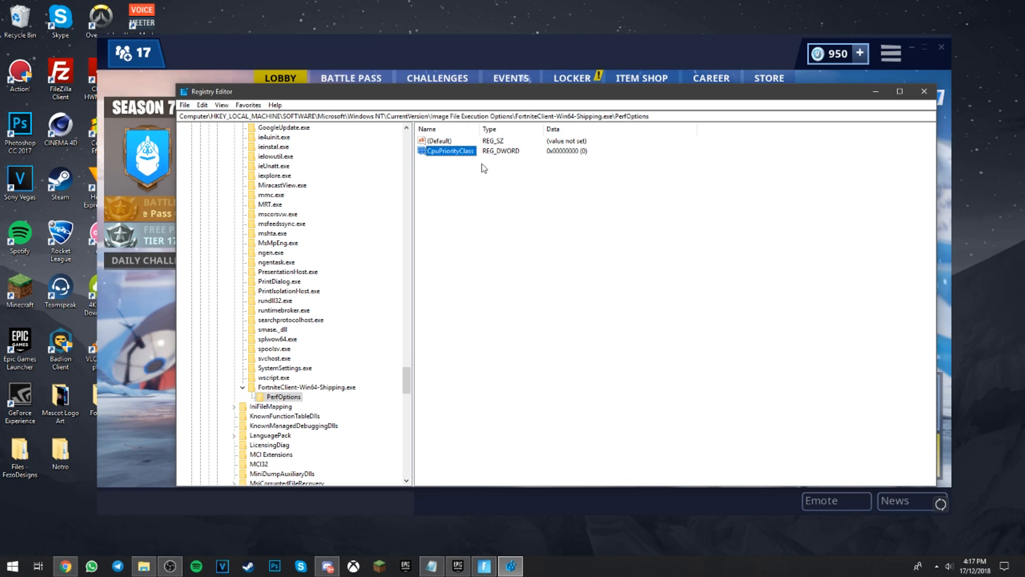
Set the value data of CpuPriorityClass to 3 in hexadecimal base.
key("Return")
type("3")
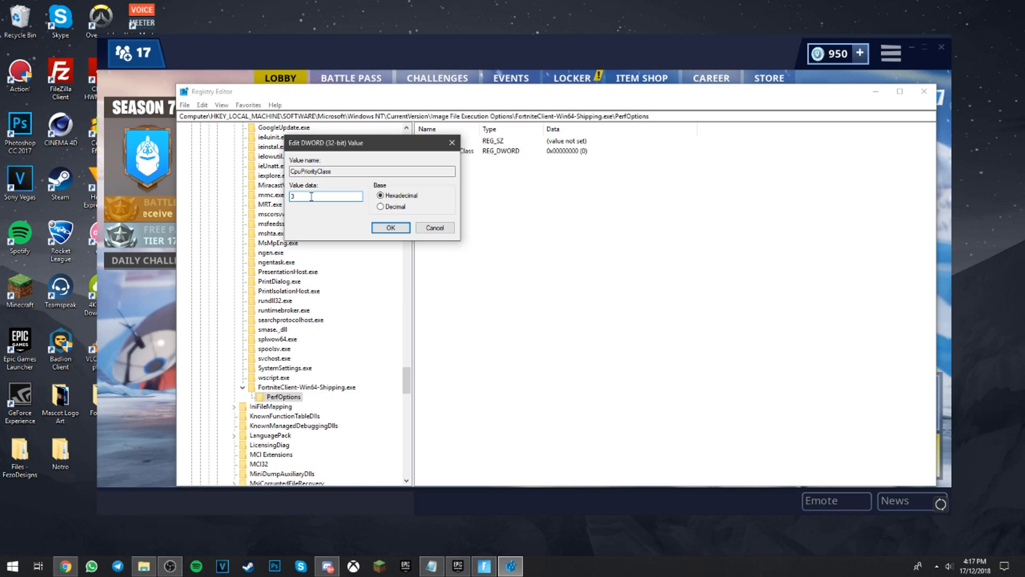
left_click(392, 227)
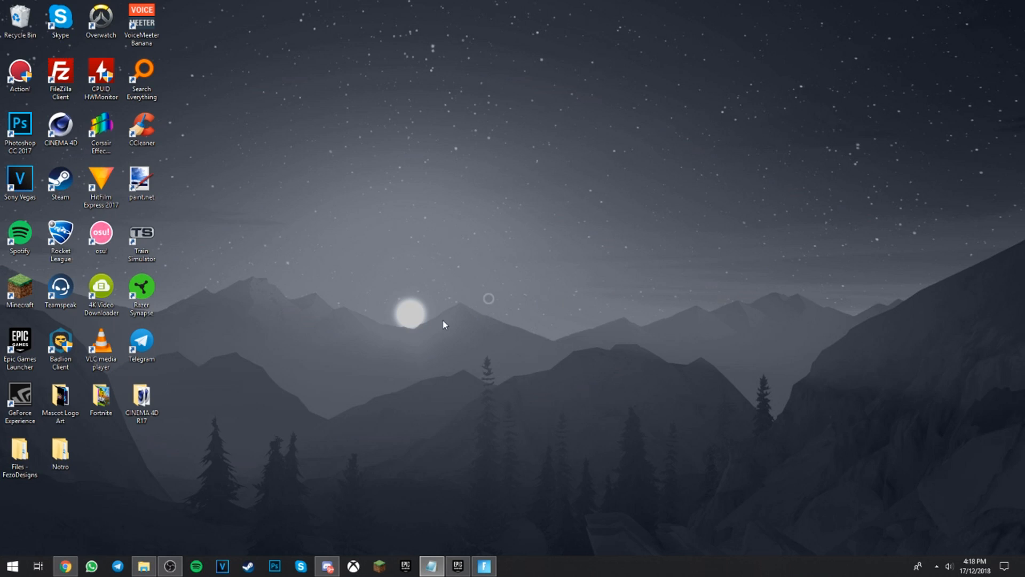
Open the current user's AppData\Local\Temp folder in File Explorer and delete all files and folders in it.
key("super+r")
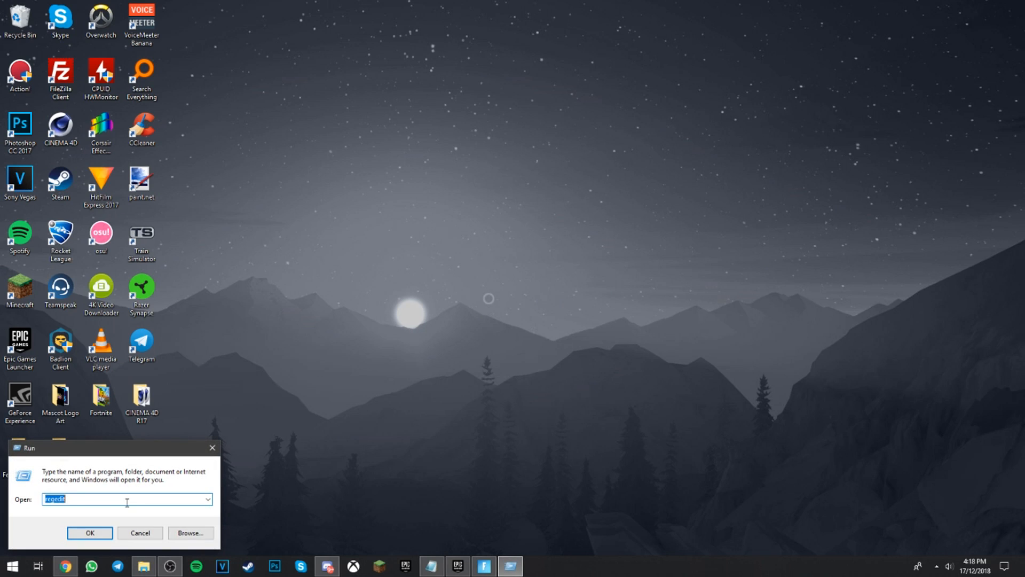
type("%temp%")
key("Return")
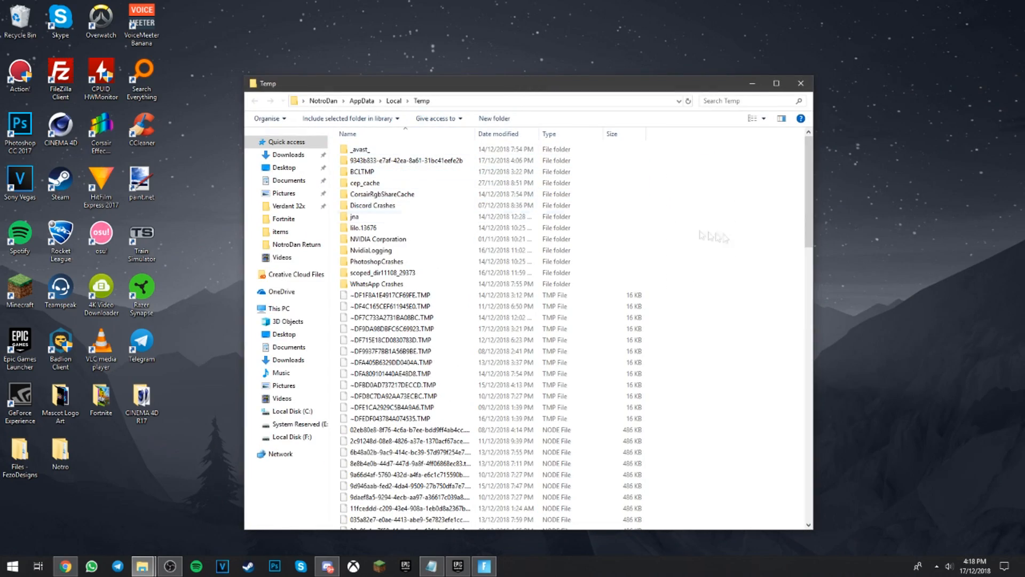
left_click_drag(809, 170, 769, 98)
left_click(777, 84)
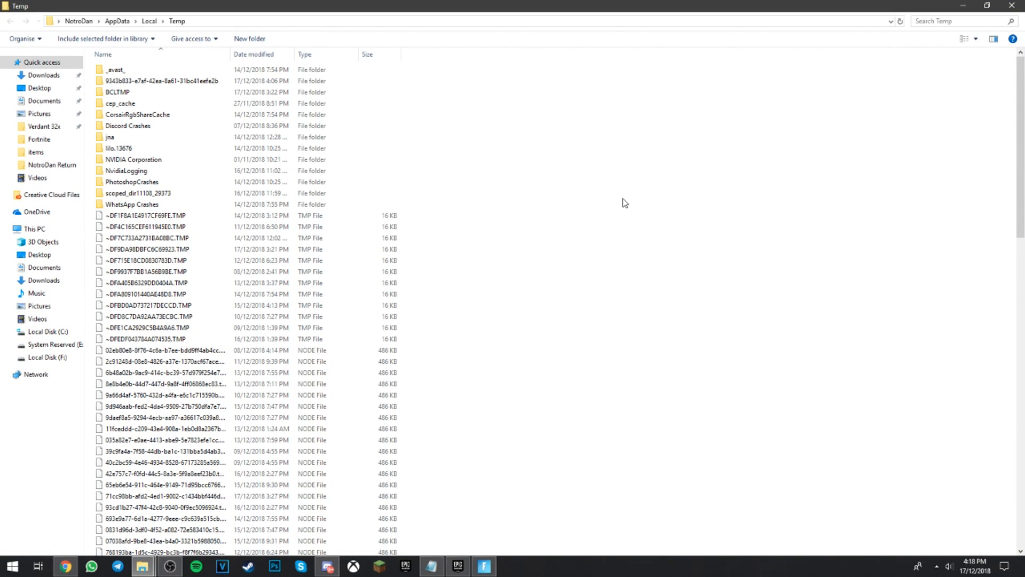
key("ctrl+a")
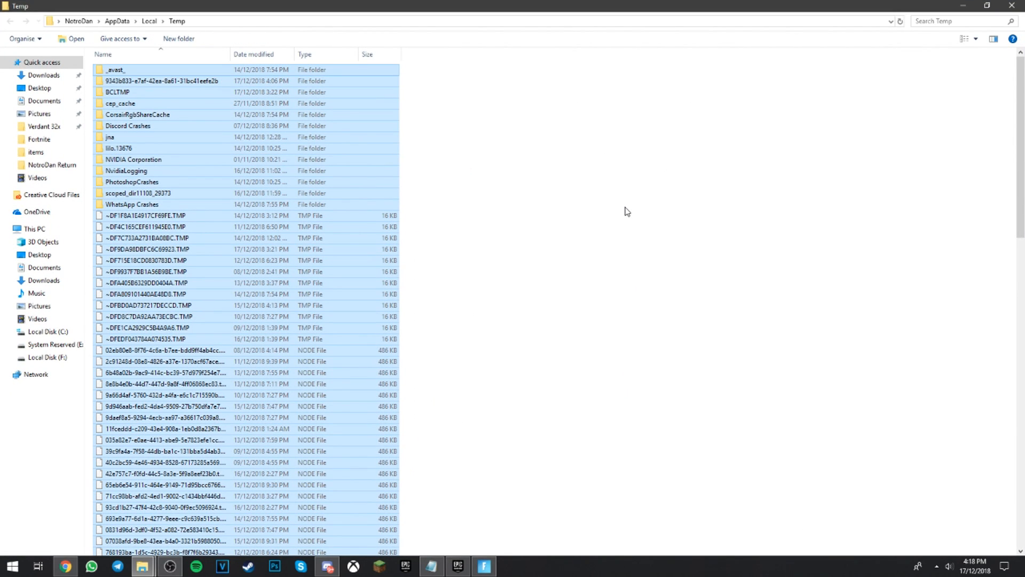
key("Delete")
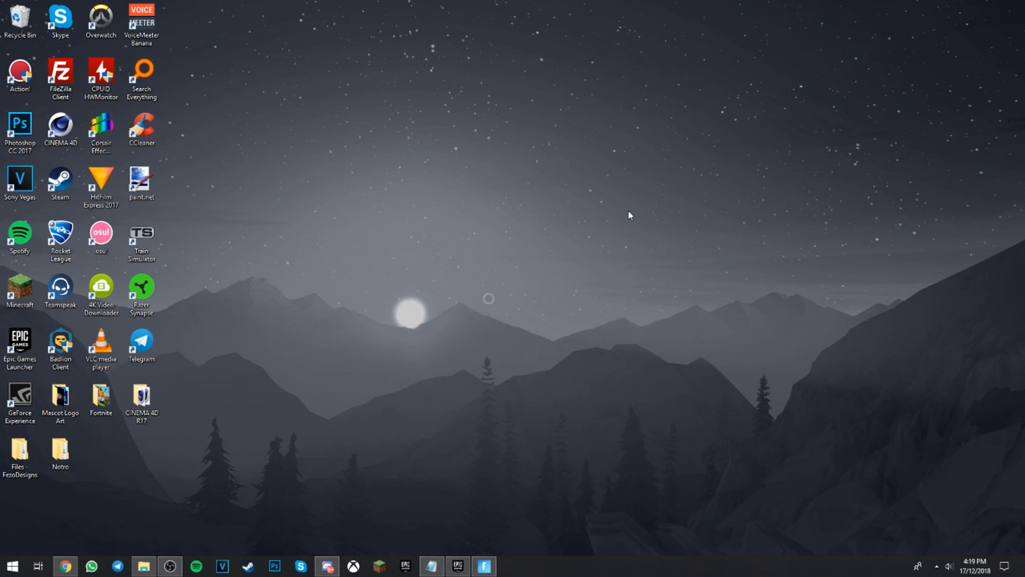
Open Windows Settings and look through the Background apps page in the Privacy section.
key("super")
type("sett")
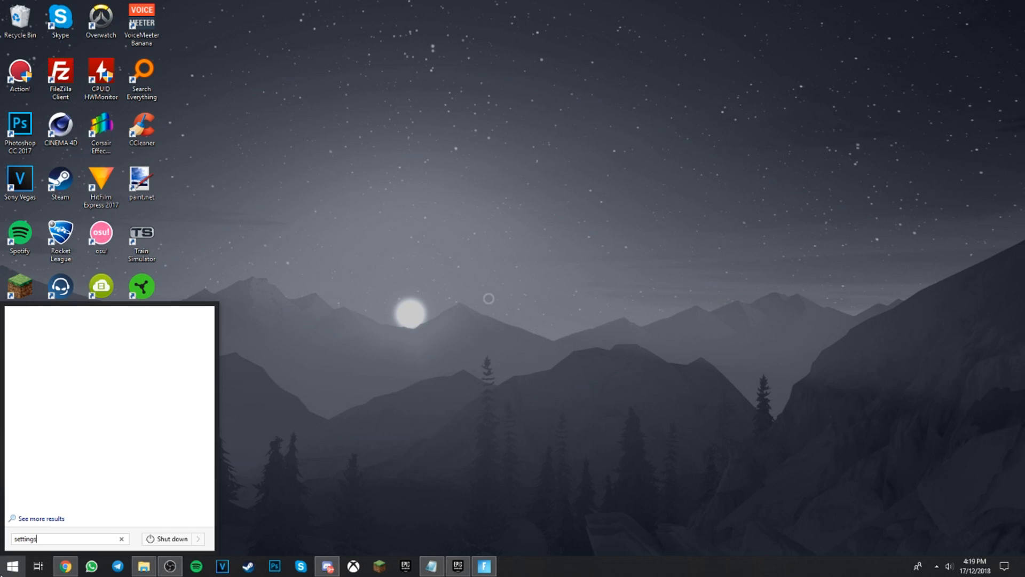
type("ings")
key("Down")
key("Return")
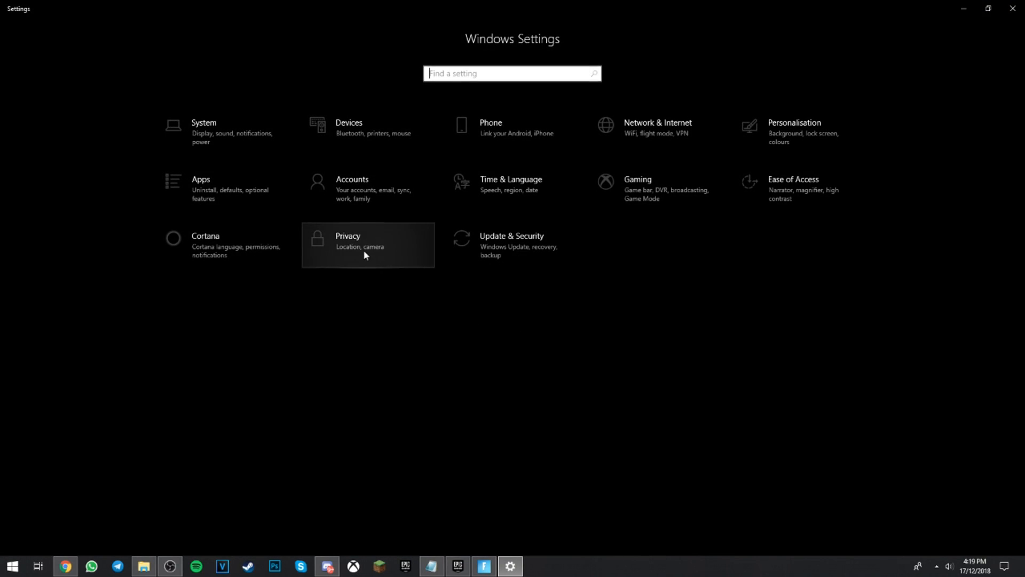
left_click(364, 251)
scroll(82, 353, "down", 5)
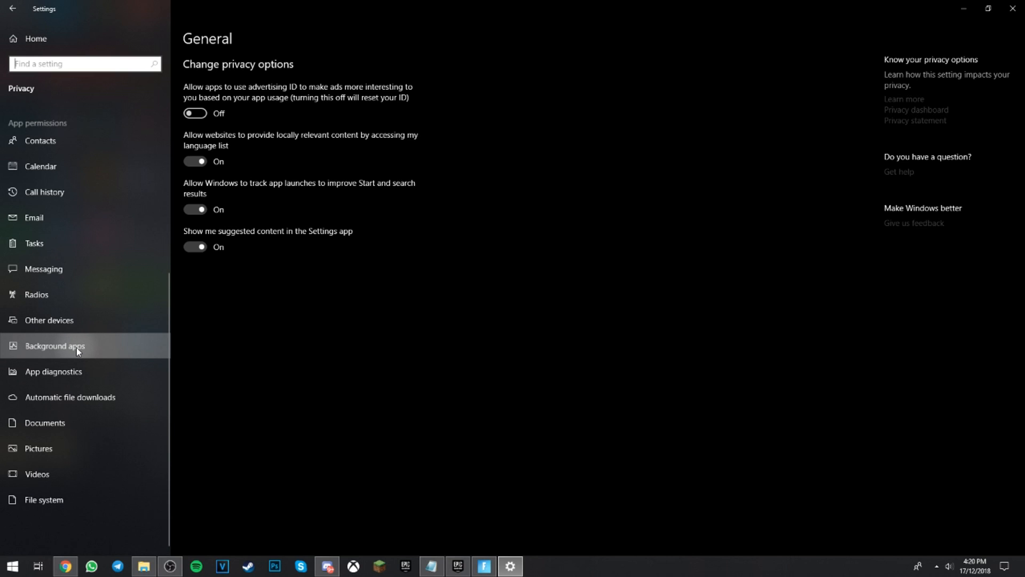
left_click(76, 347)
scroll(273, 343, "down", 5)
scroll(273, 342, "down", 5)
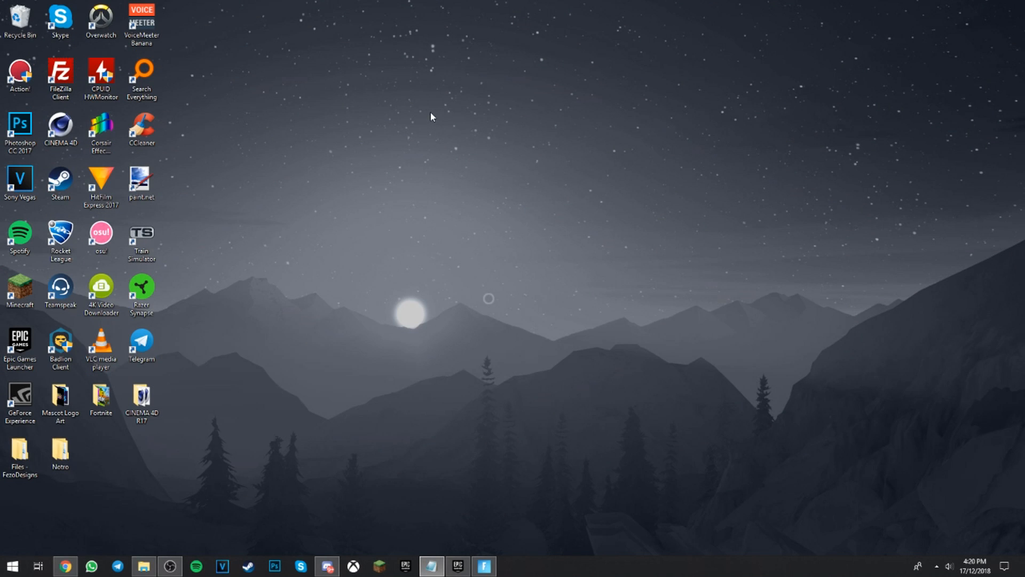
Open the Control Panel, search it for "power" and open Power Options.
left_click(14, 566)
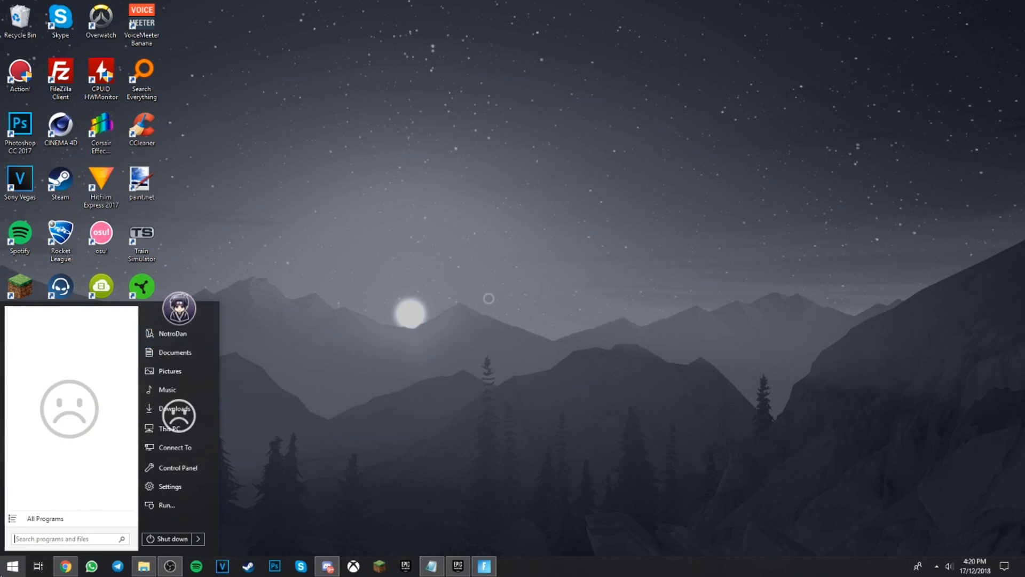
type("contr")
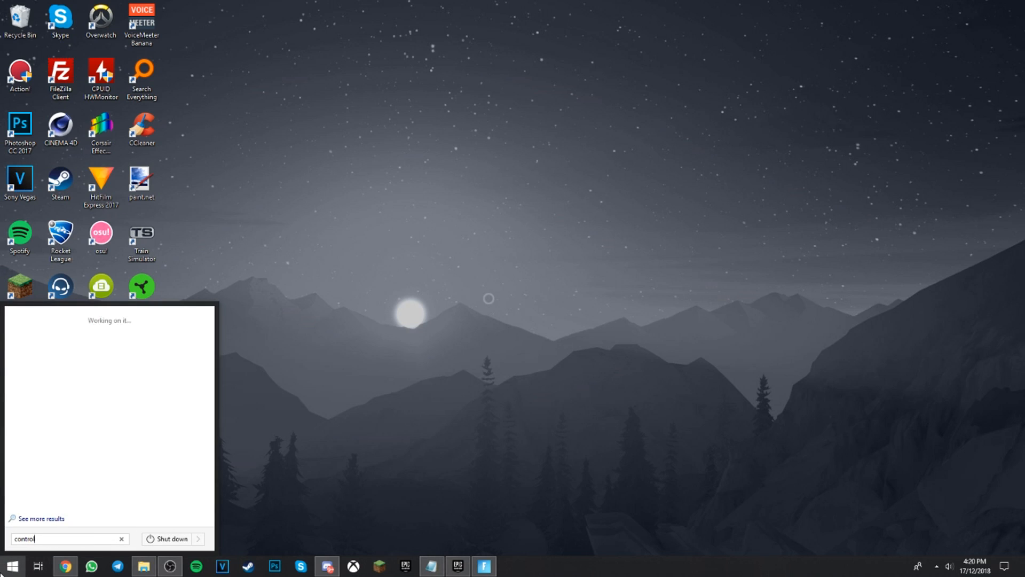
type("ol")
key("Return")
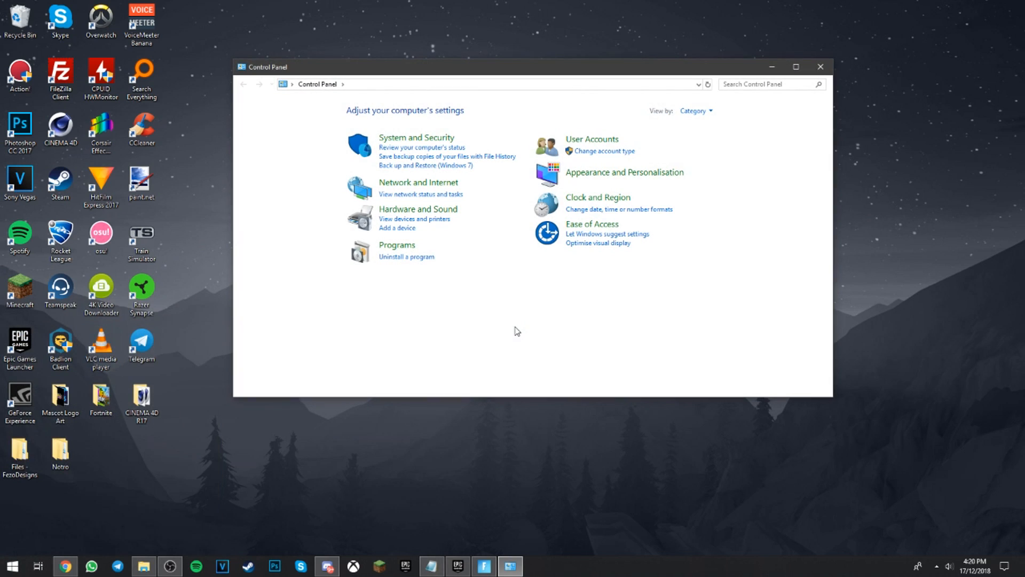
left_click(742, 84)
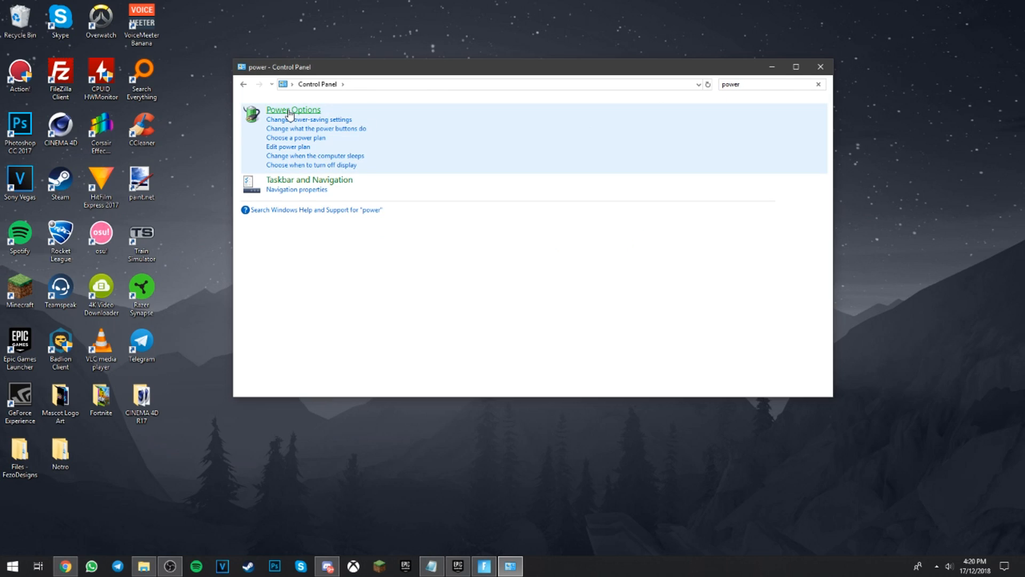
left_click(290, 112)
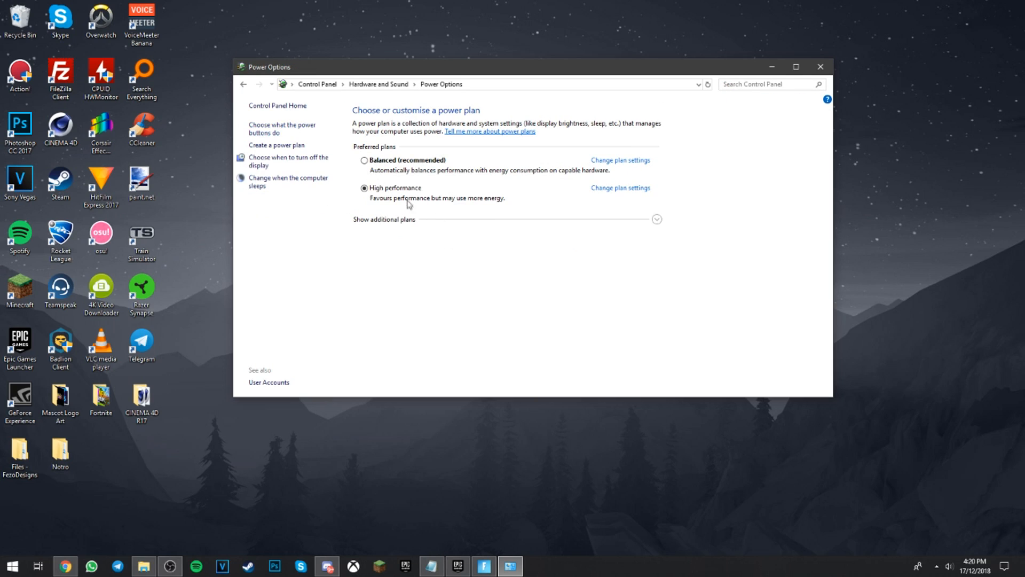